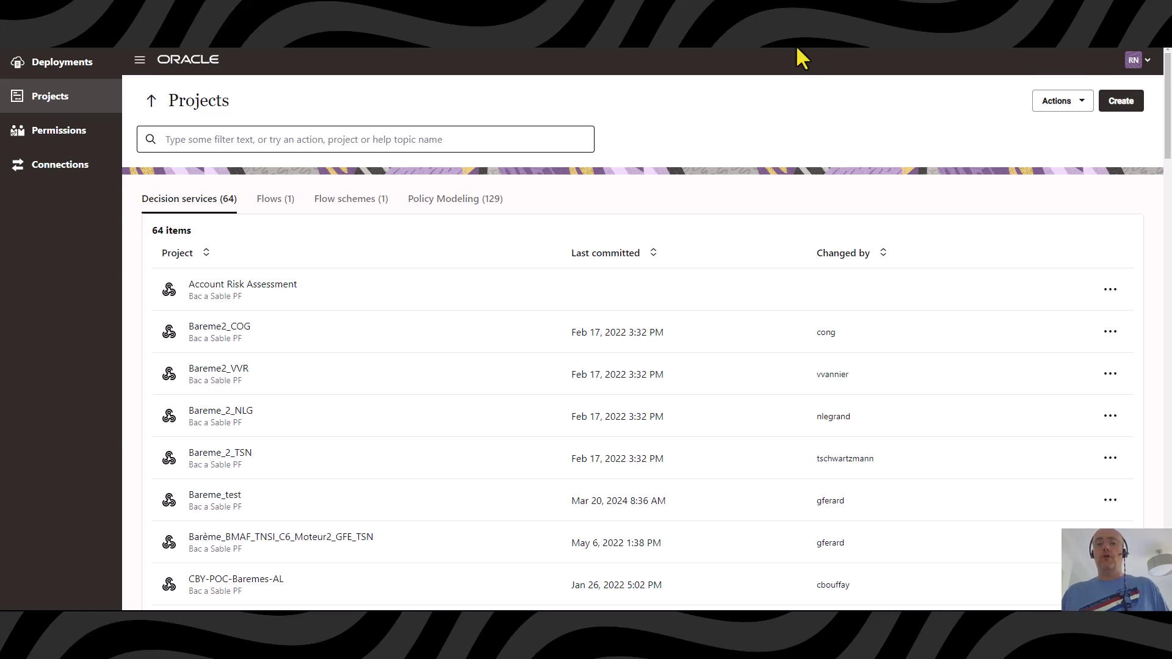
Start a project import using the Doctor_Fees.json decision service file.
left_click(1074, 107)
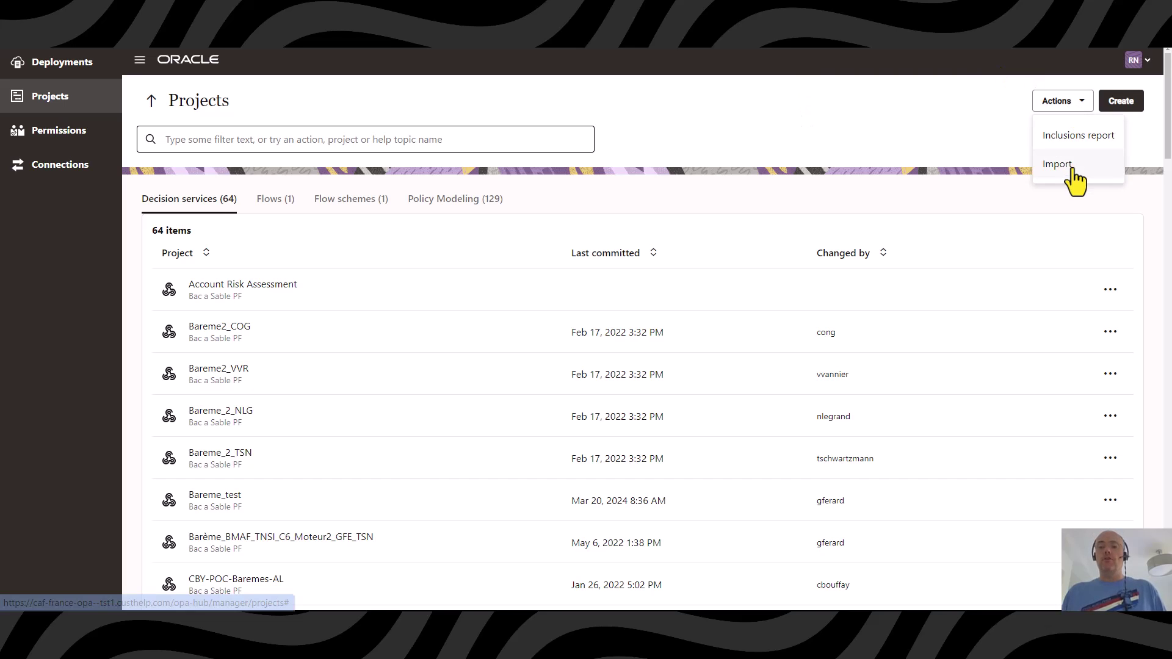
left_click(1065, 164)
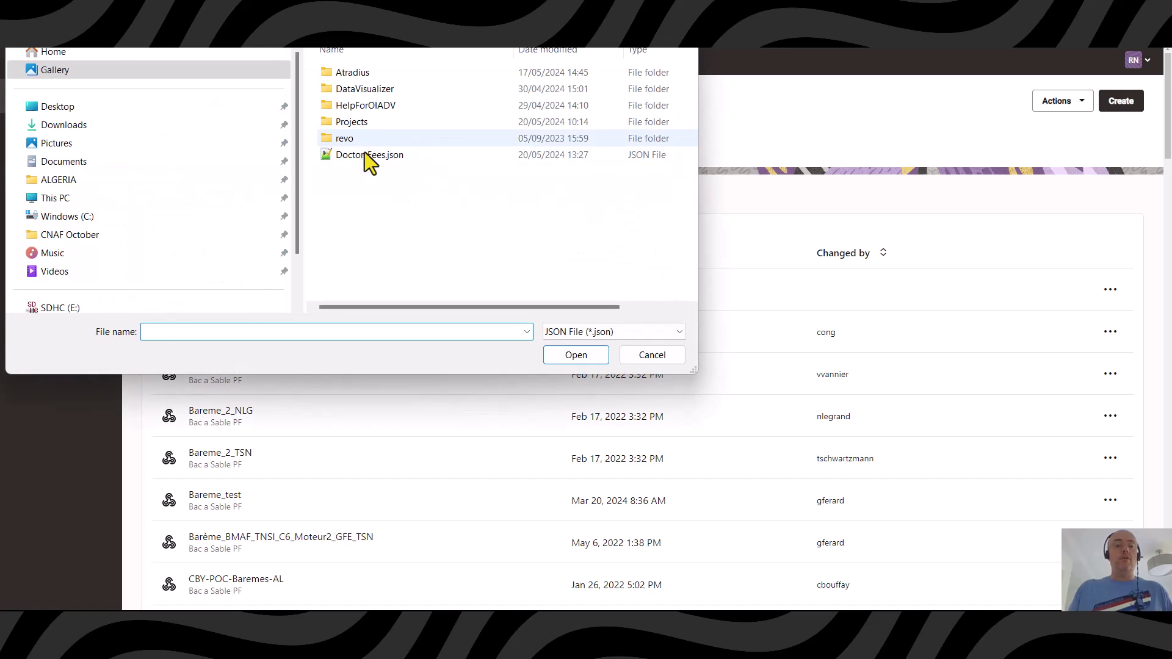
double_click(378, 154)
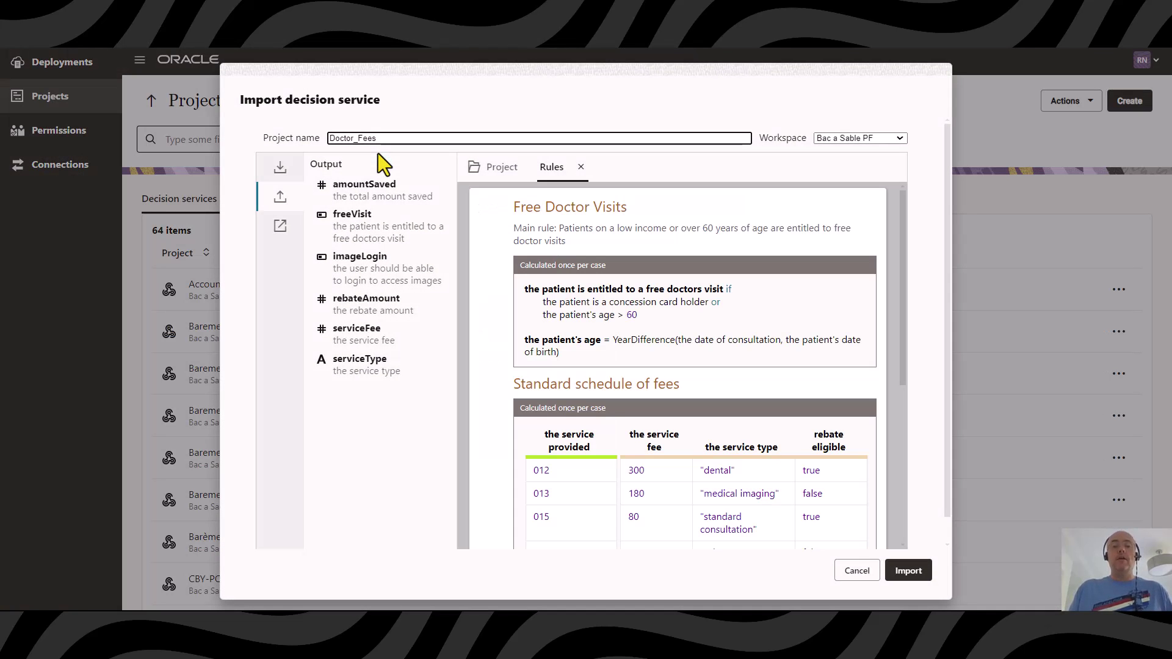
Examine the input fields, including concessionCard and serviceCode, and the output fields in the import preview.
left_click(280, 169)
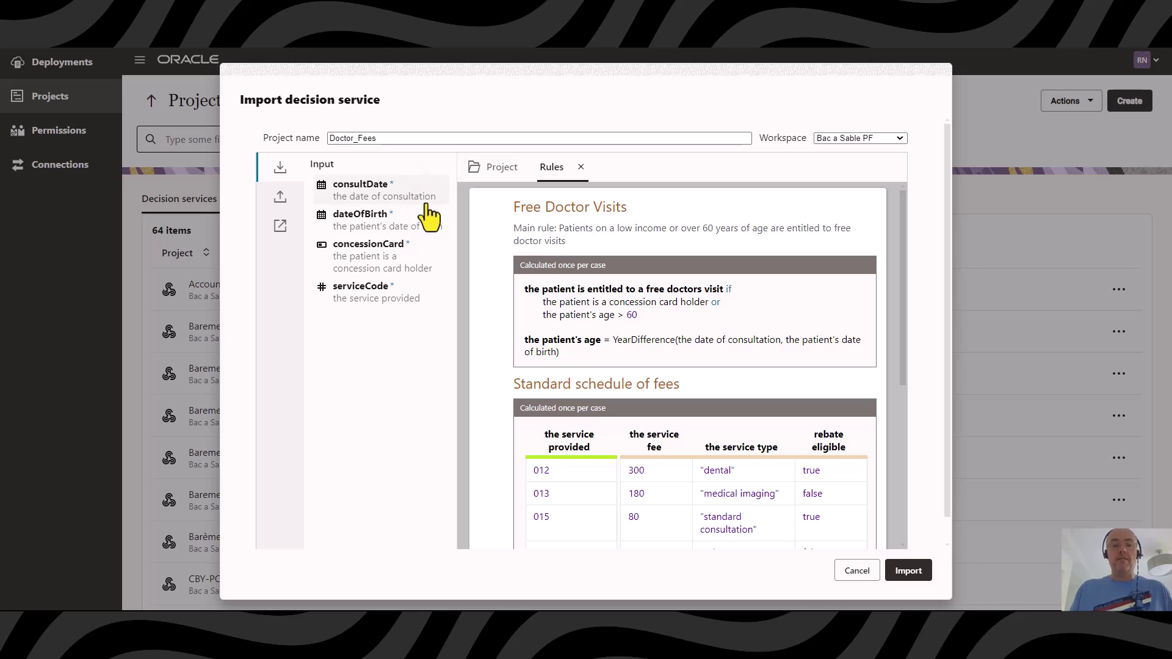
left_click(391, 261)
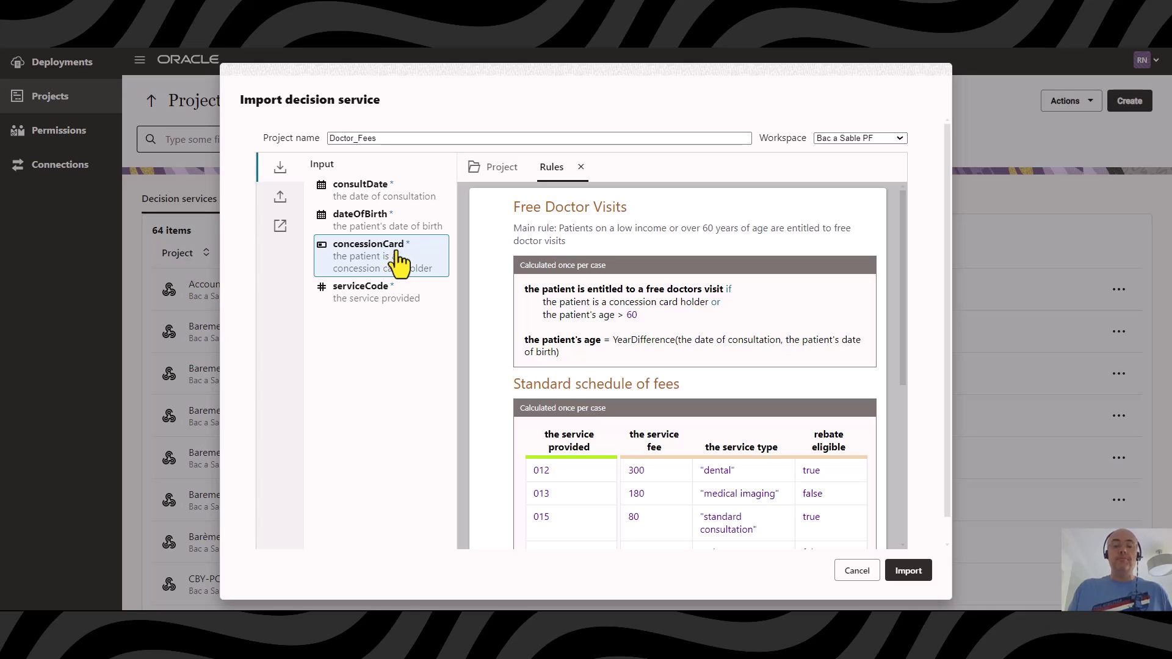
left_click(382, 302)
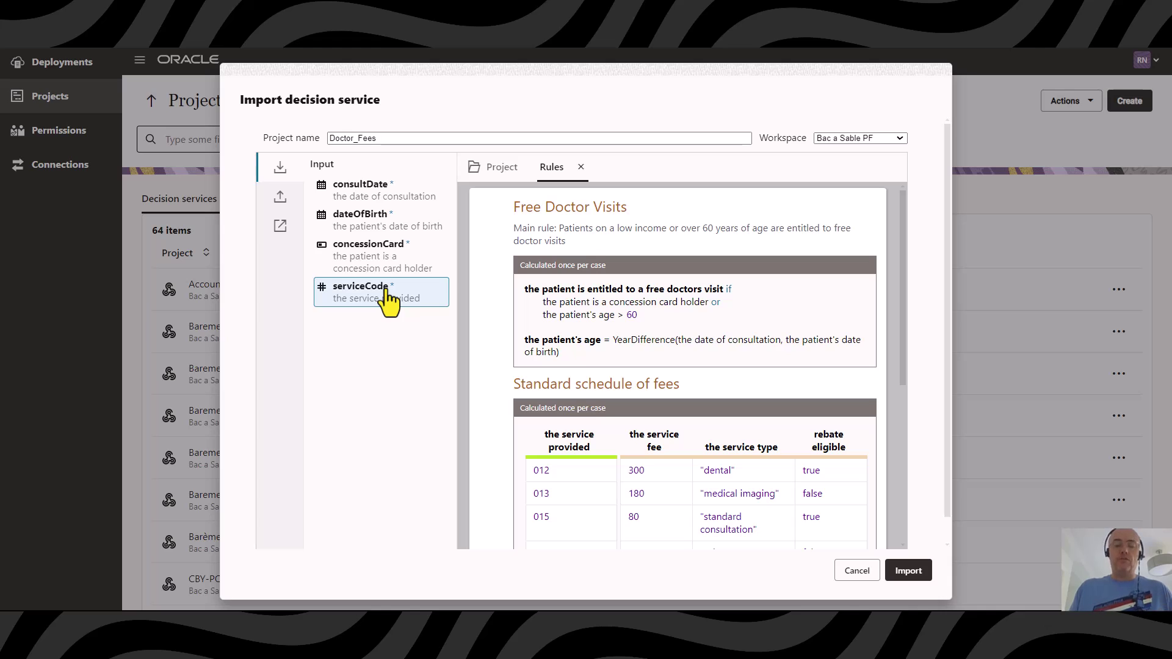
left_click(277, 204)
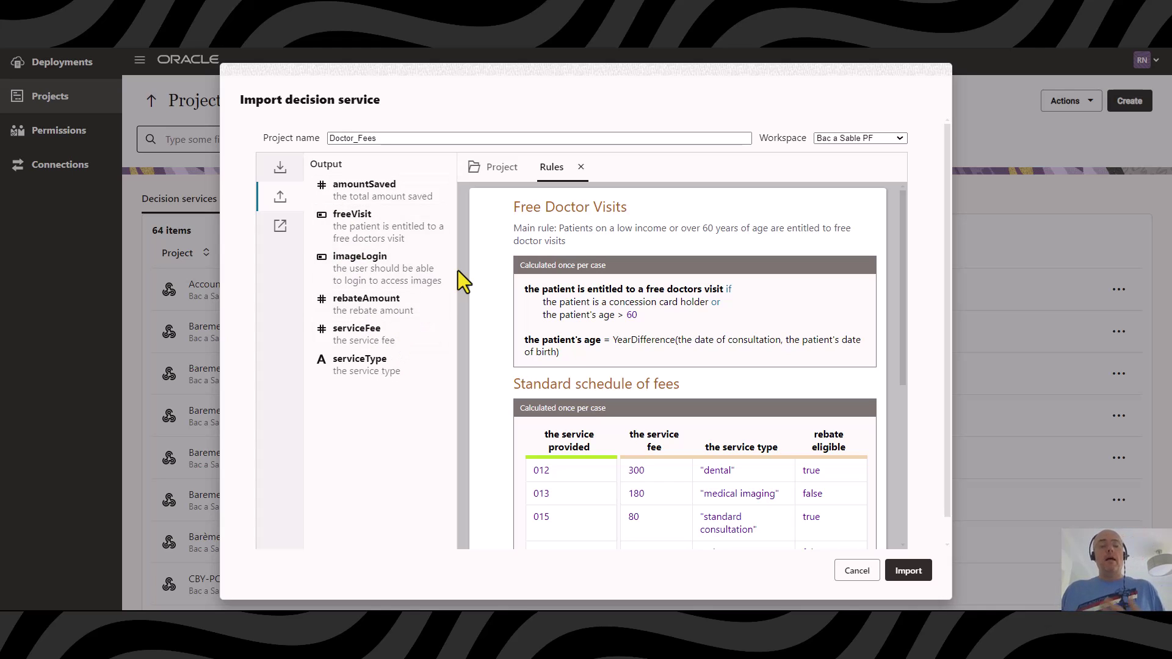
Set the workspace to RN_IDCS_DEMO and import the decision service as Doctor_Fees.
left_click(899, 139)
left_click(880, 179)
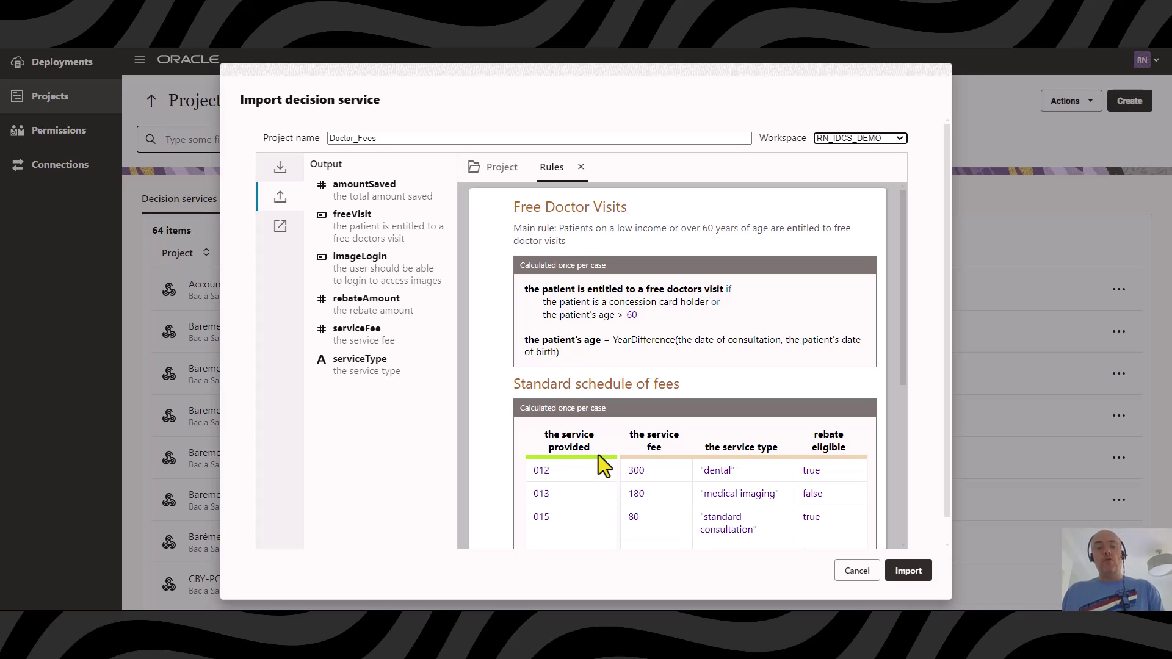
mouse_move(657, 442)
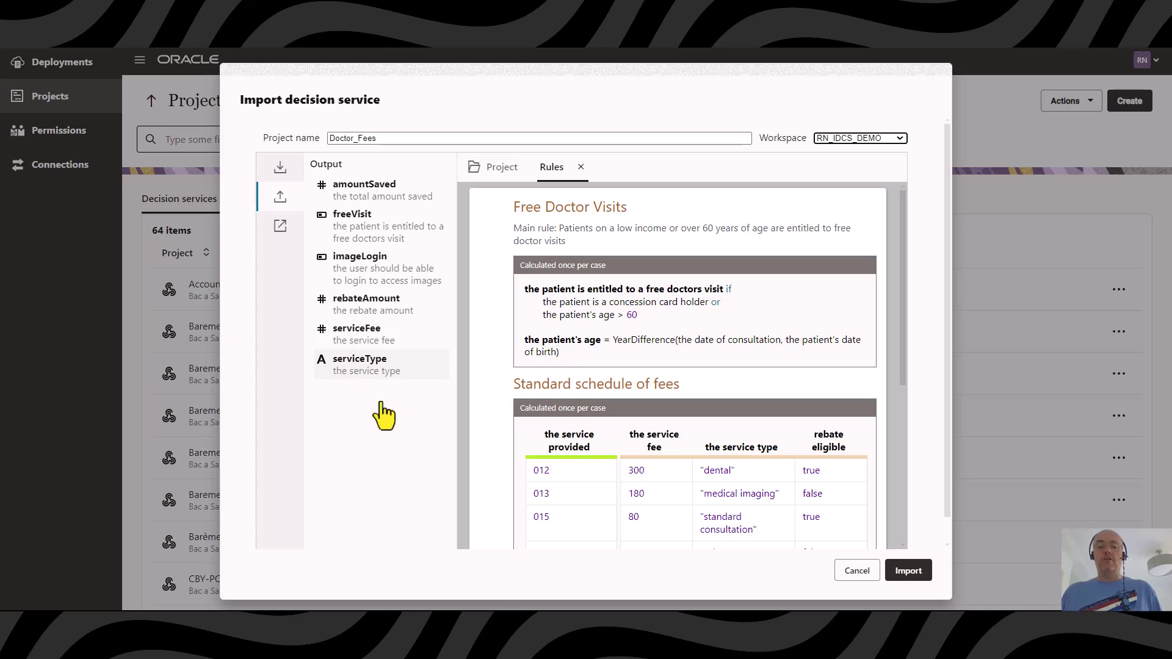
mouse_move(558, 434)
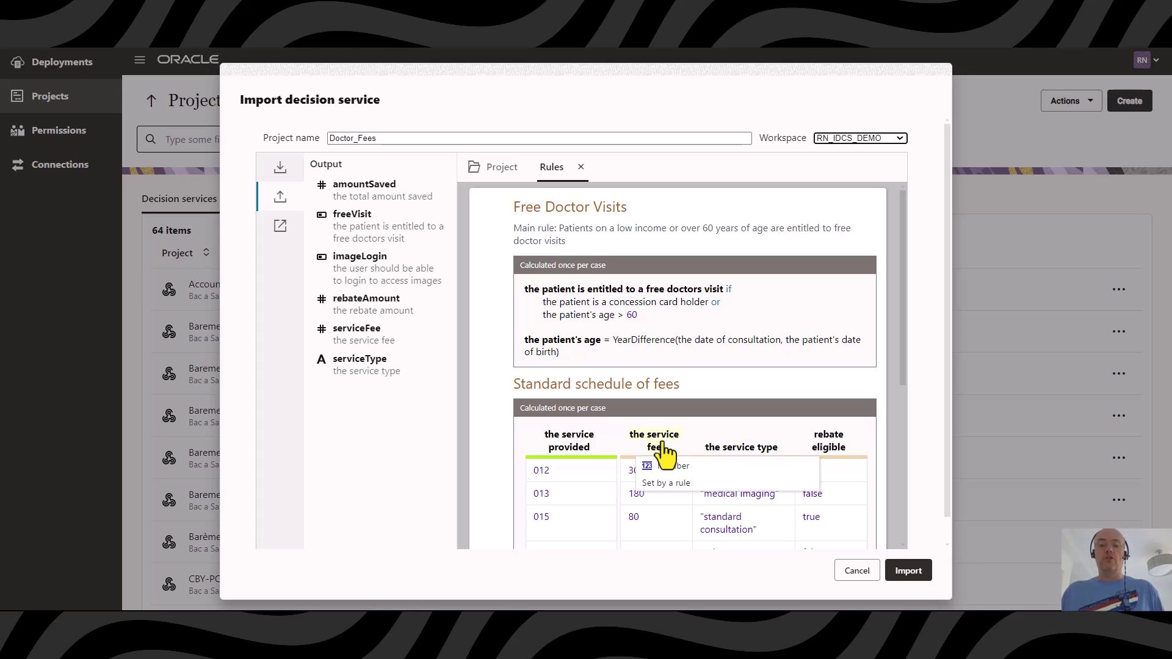
scroll(663, 451, "down", 3)
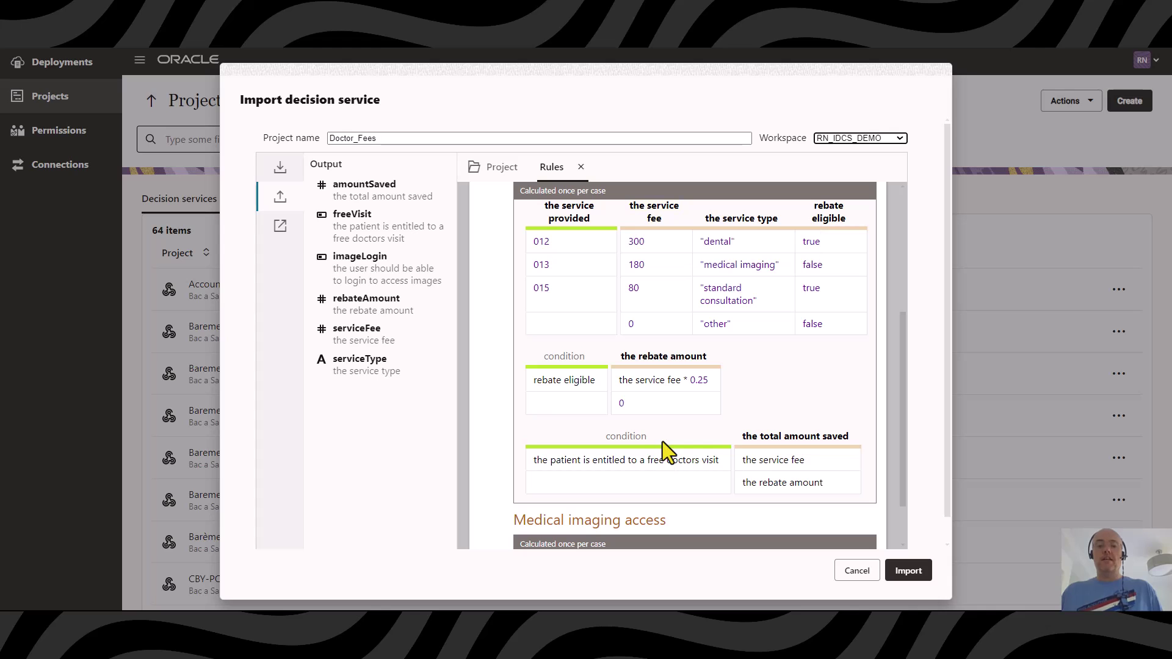
scroll(626, 382, "down", 1)
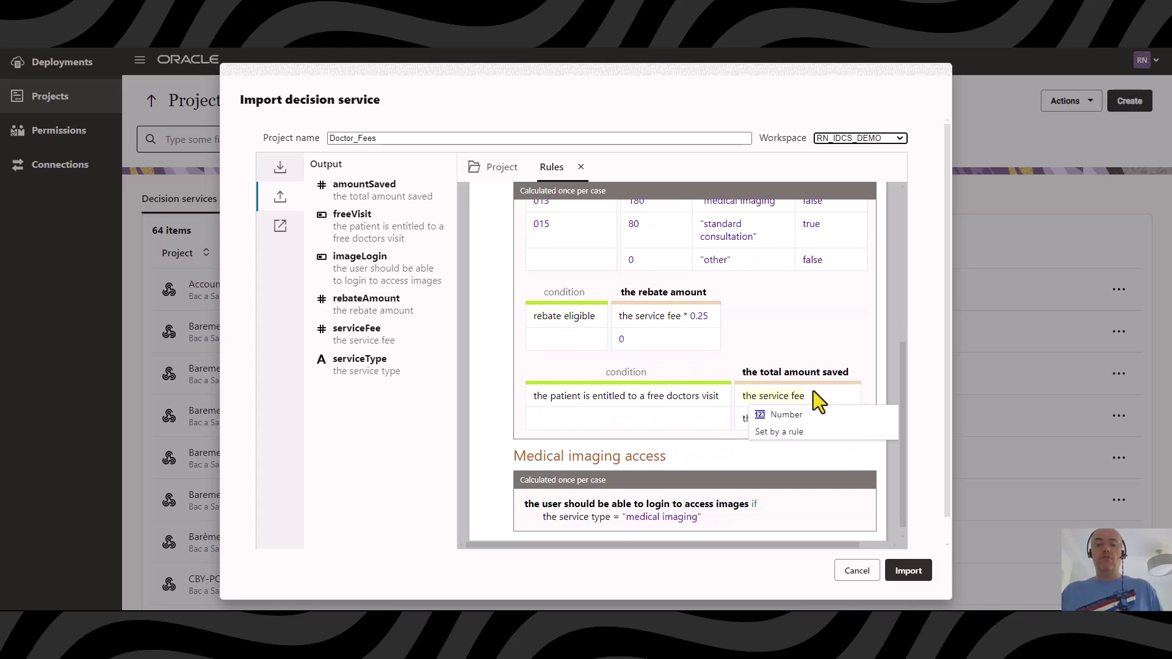
scroll(808, 386, "up", 5)
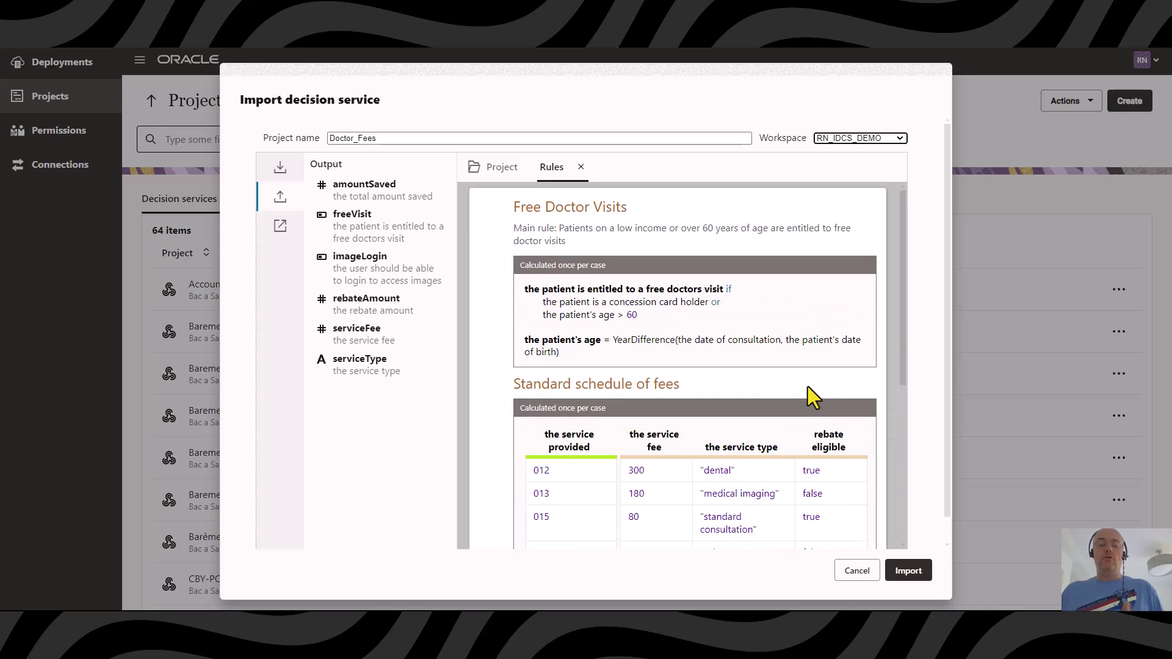
scroll(808, 387, "down", 5)
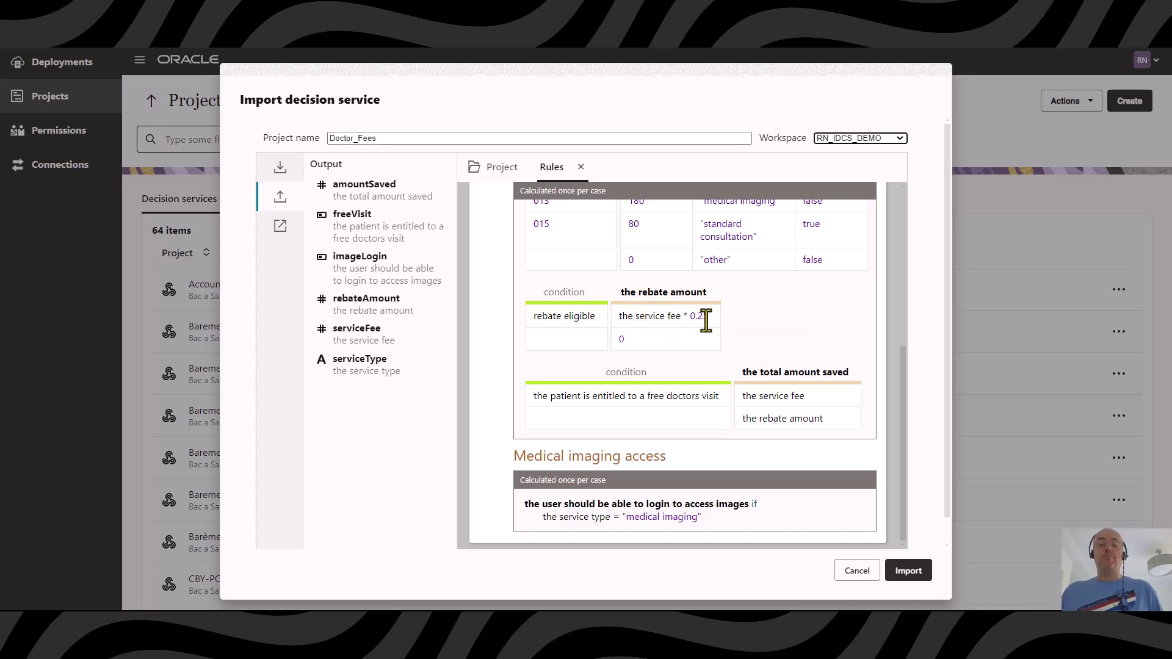
left_click(890, 570)
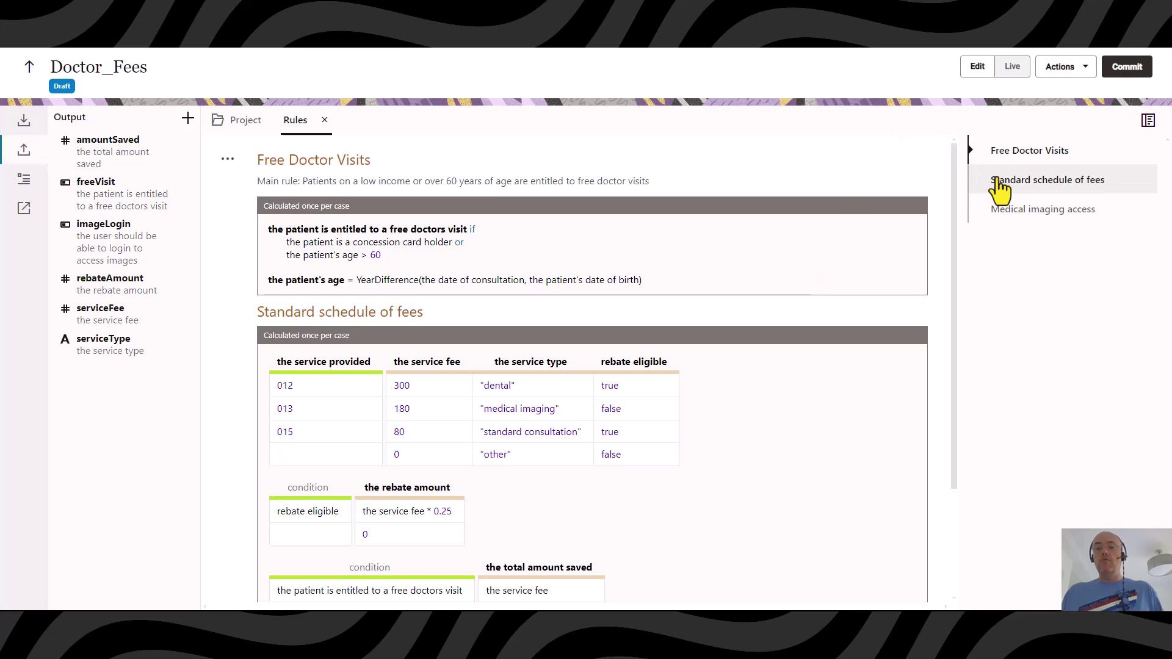
Examine the imported project's rule sections, its input and output contracts, and its data model.
left_click(1004, 208)
left_click(1028, 152)
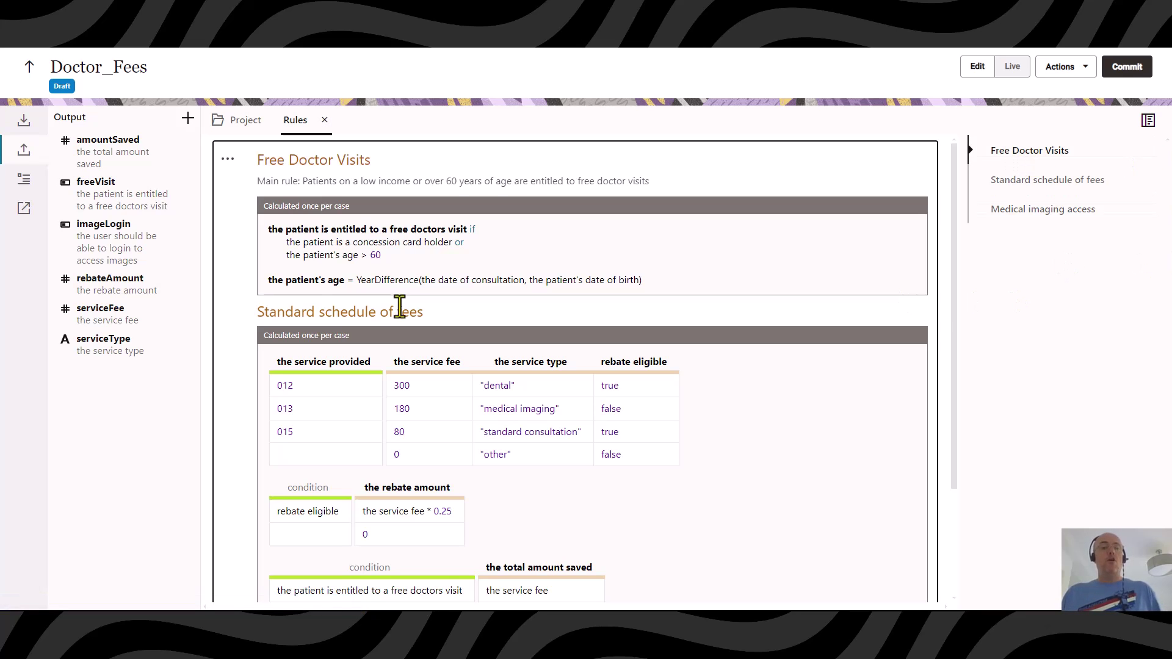
left_click(23, 119)
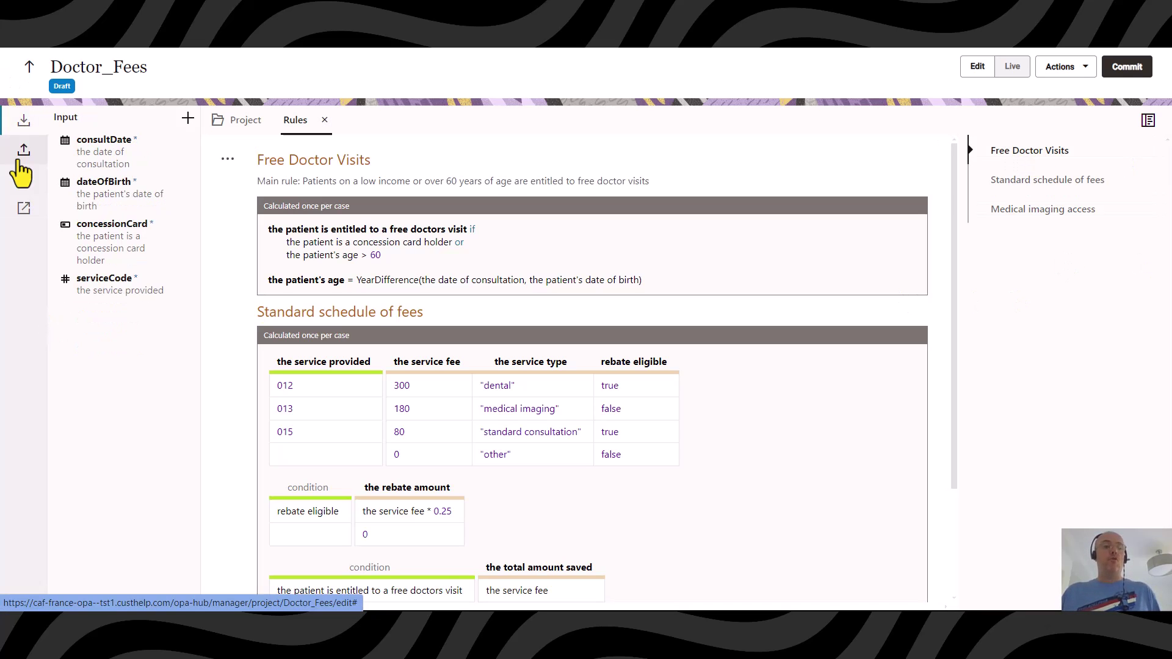
left_click(22, 152)
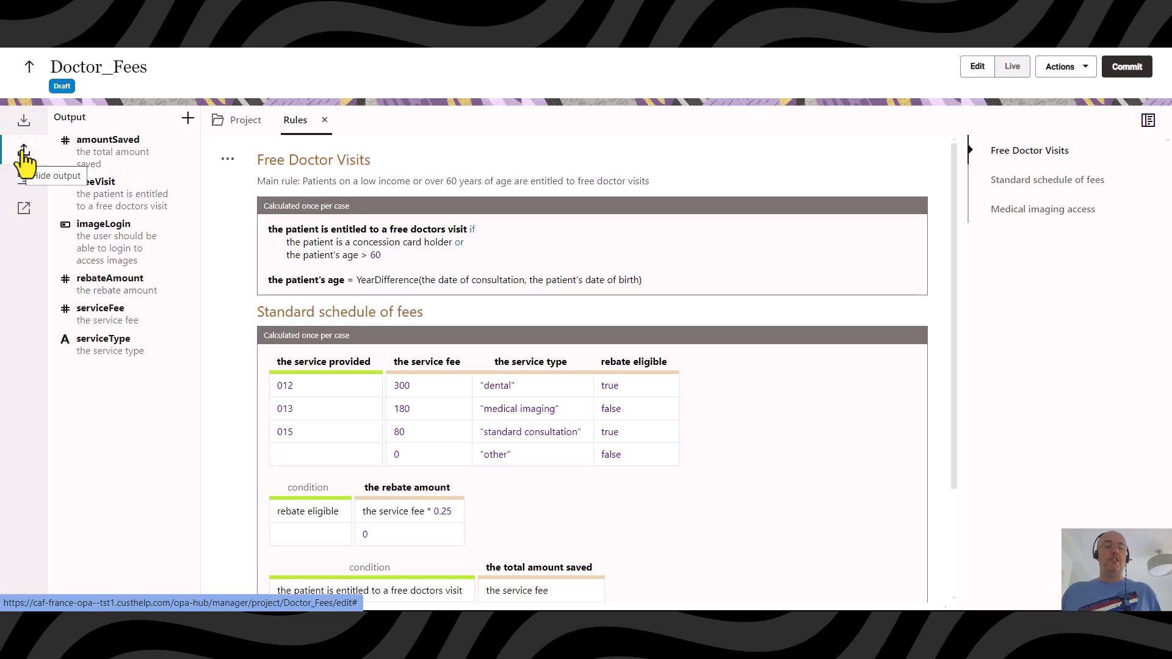
left_click(22, 182)
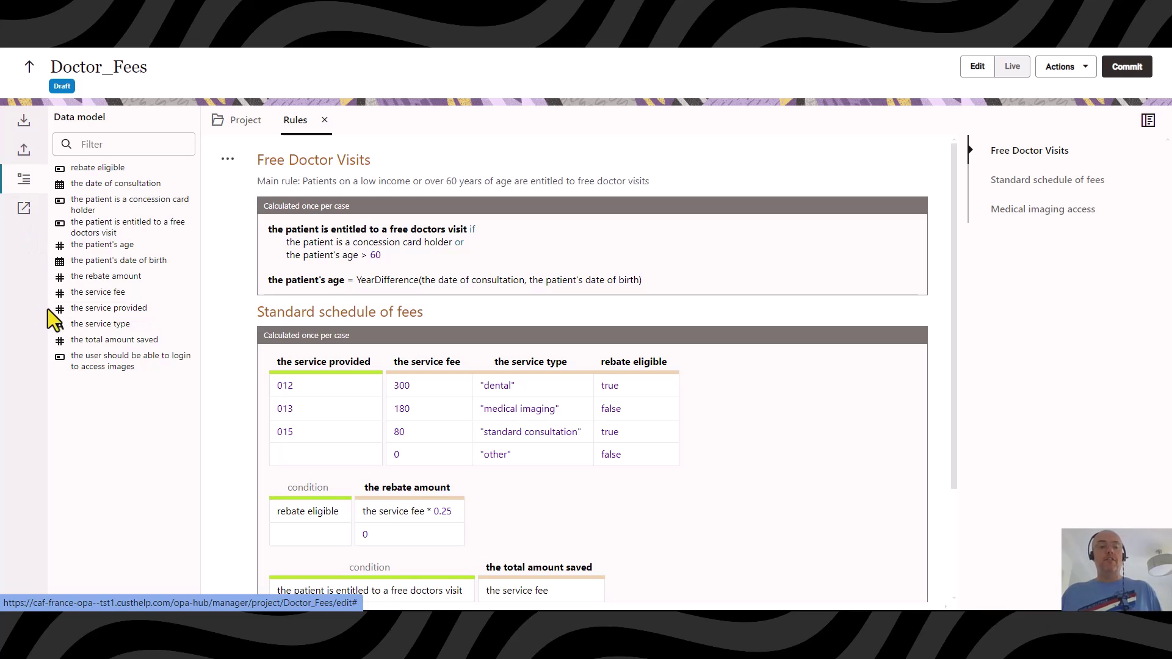
Switch to Notepad++ and examine the inputContract and outputContract in Doctor_Fees.json, including the amountSaved property's name, type and value.
mouse_move(616, 581)
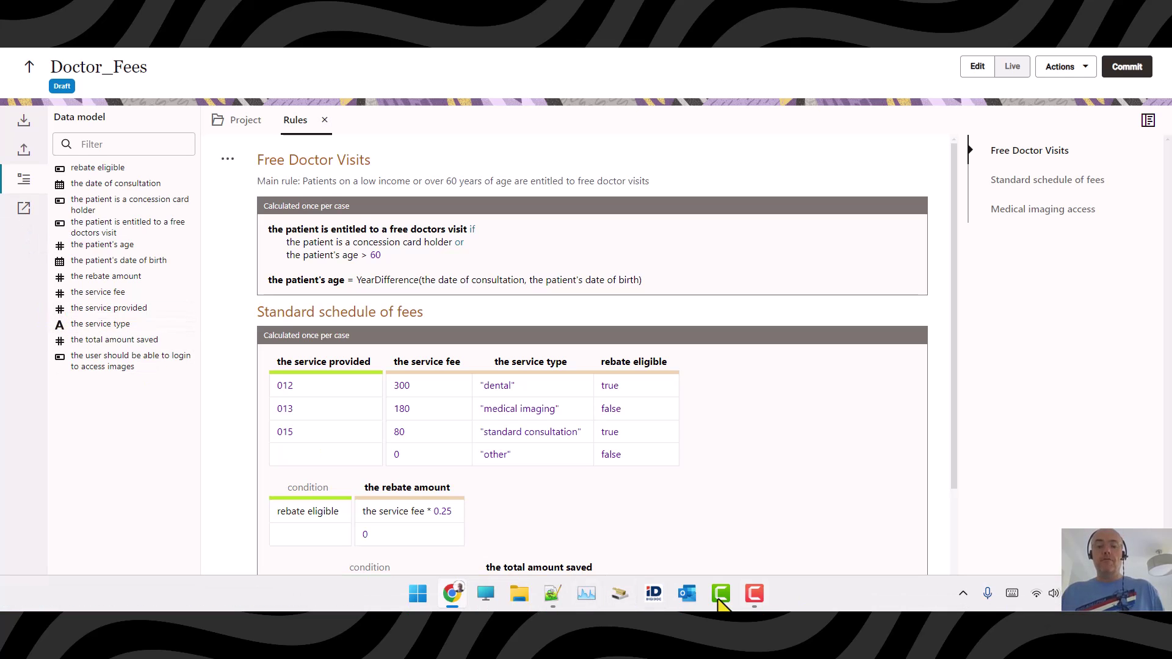
left_click(552, 595)
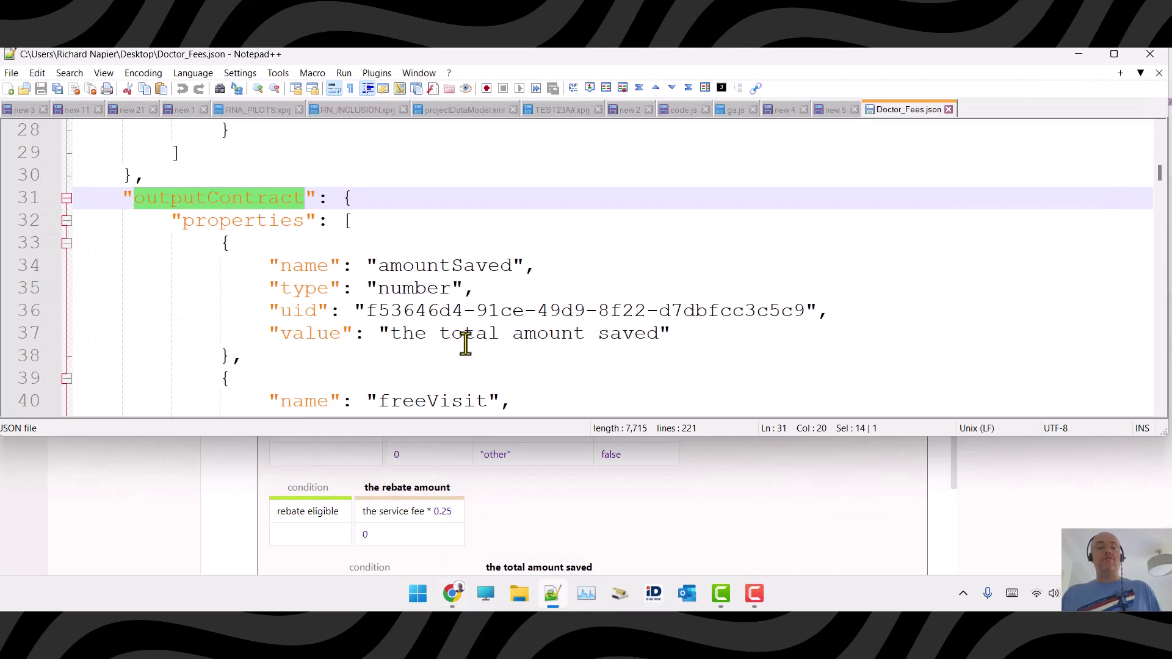
scroll(332, 313, "up", 1)
scroll(331, 313, "up", 8)
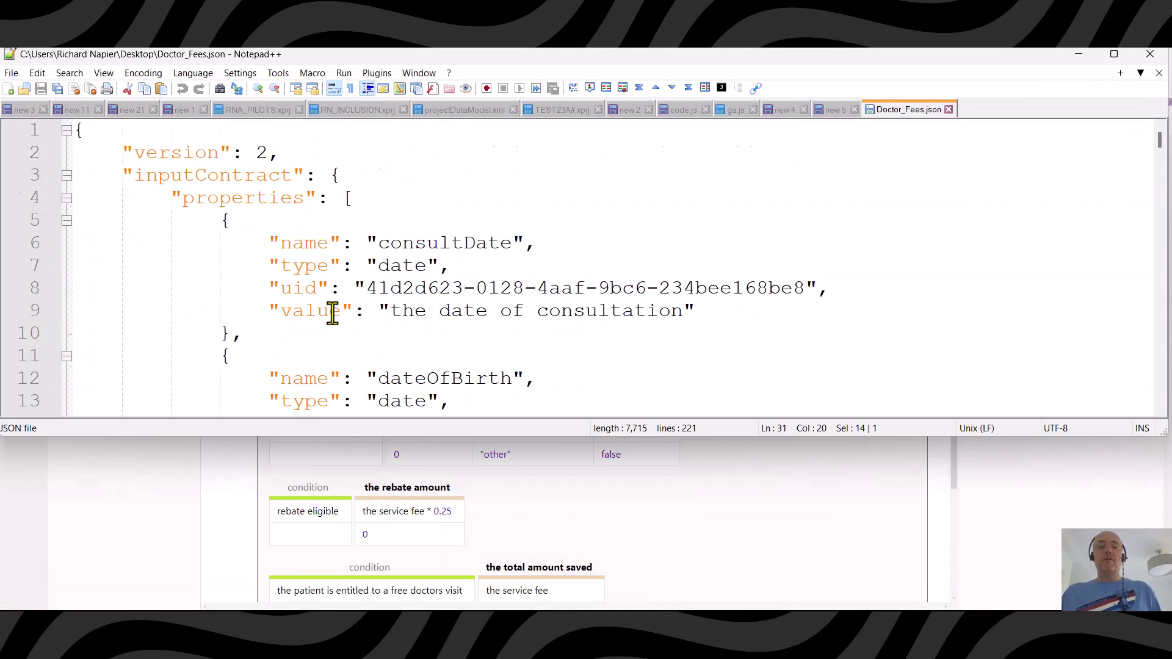
double_click(201, 182)
scroll(248, 261, "down", 10)
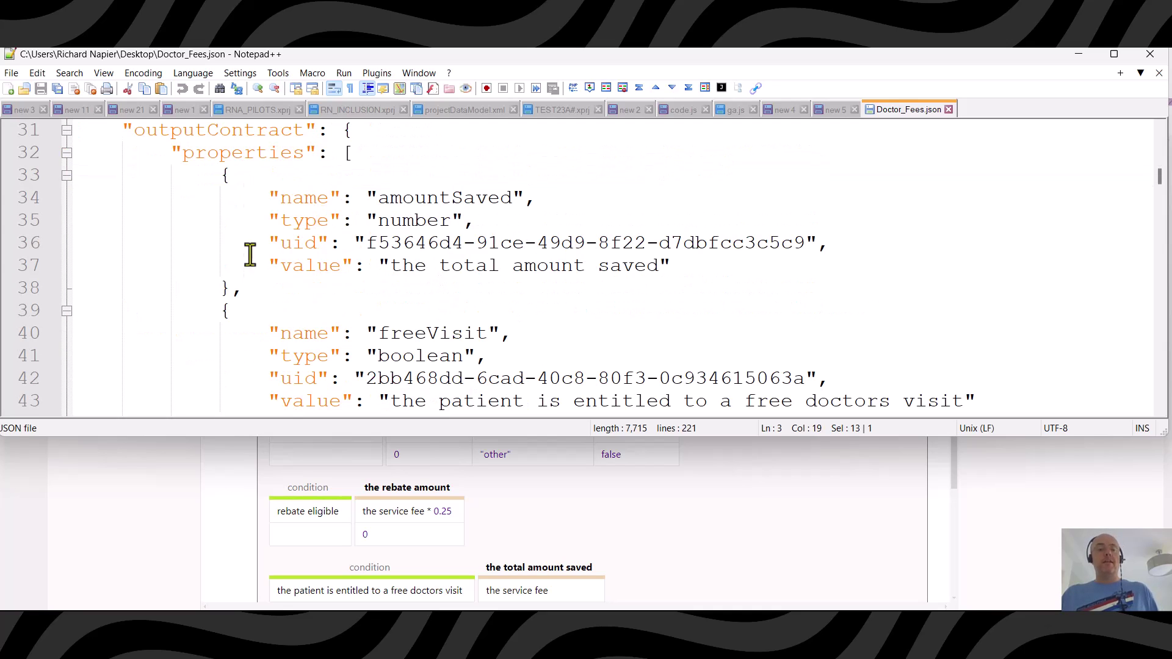
double_click(247, 131)
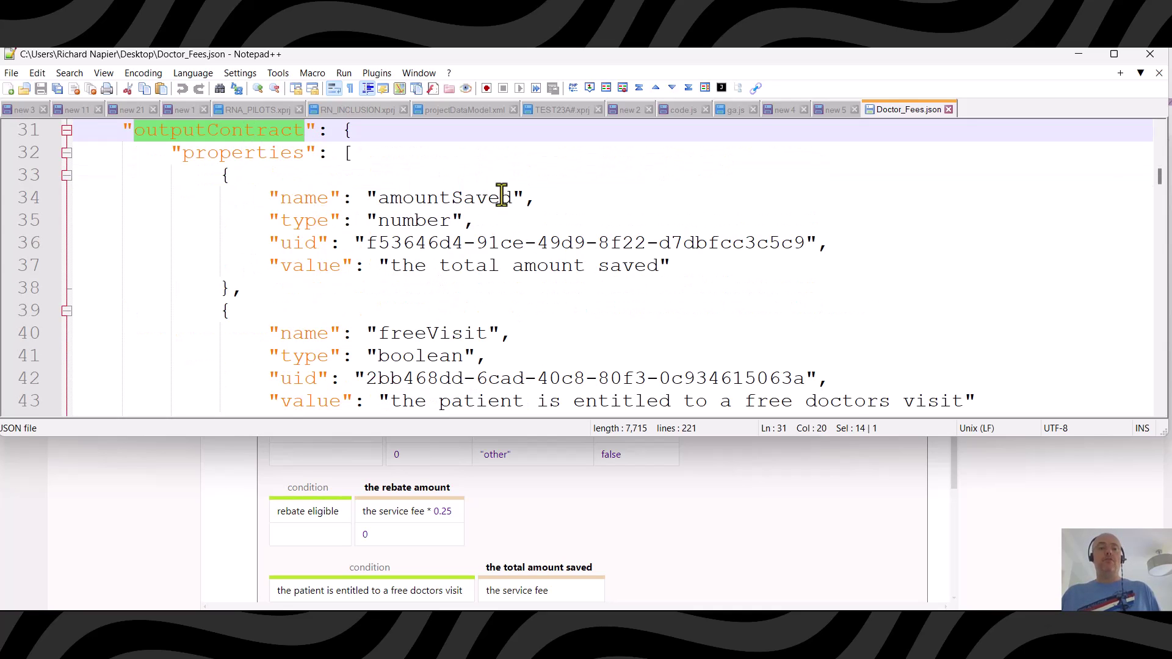
double_click(450, 199)
double_click(471, 268)
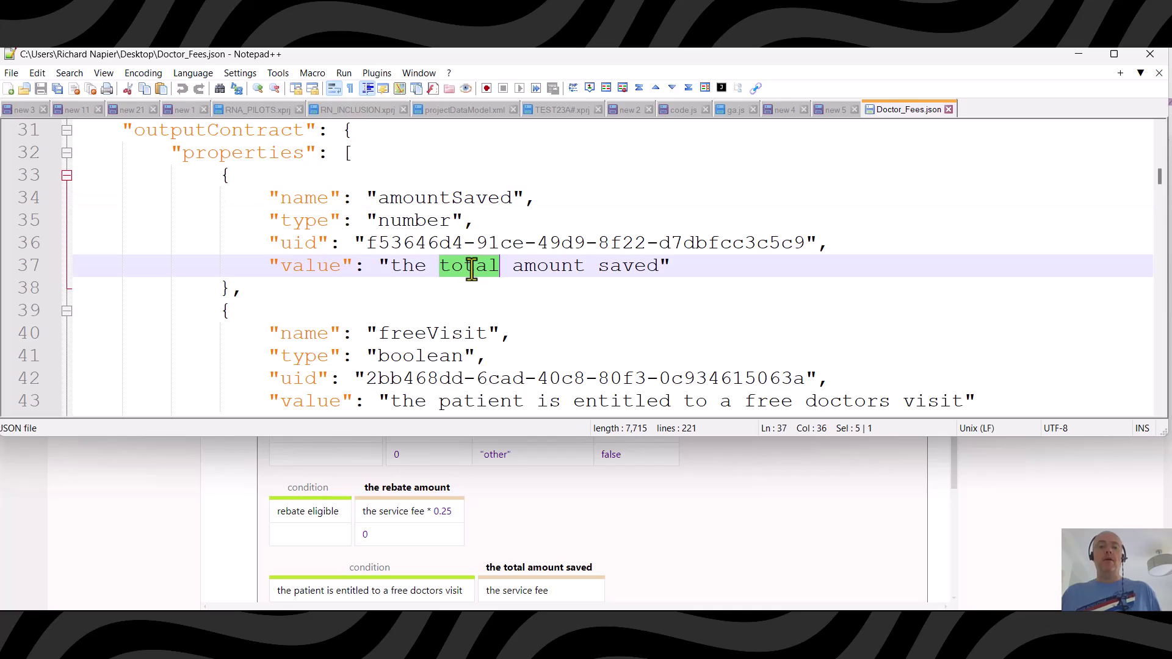
left_click(389, 220)
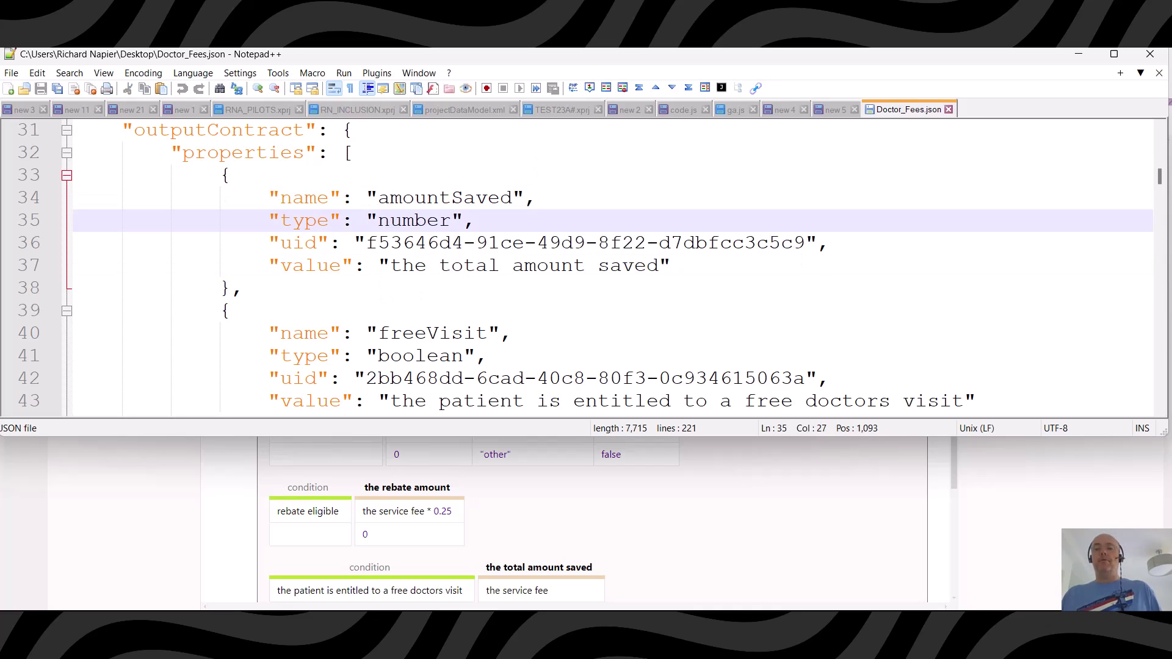
Return to the Doctor_Fees project in Chrome, switch it to Live mode and display its input fields.
key("alt+Tab")
key("super+Down")
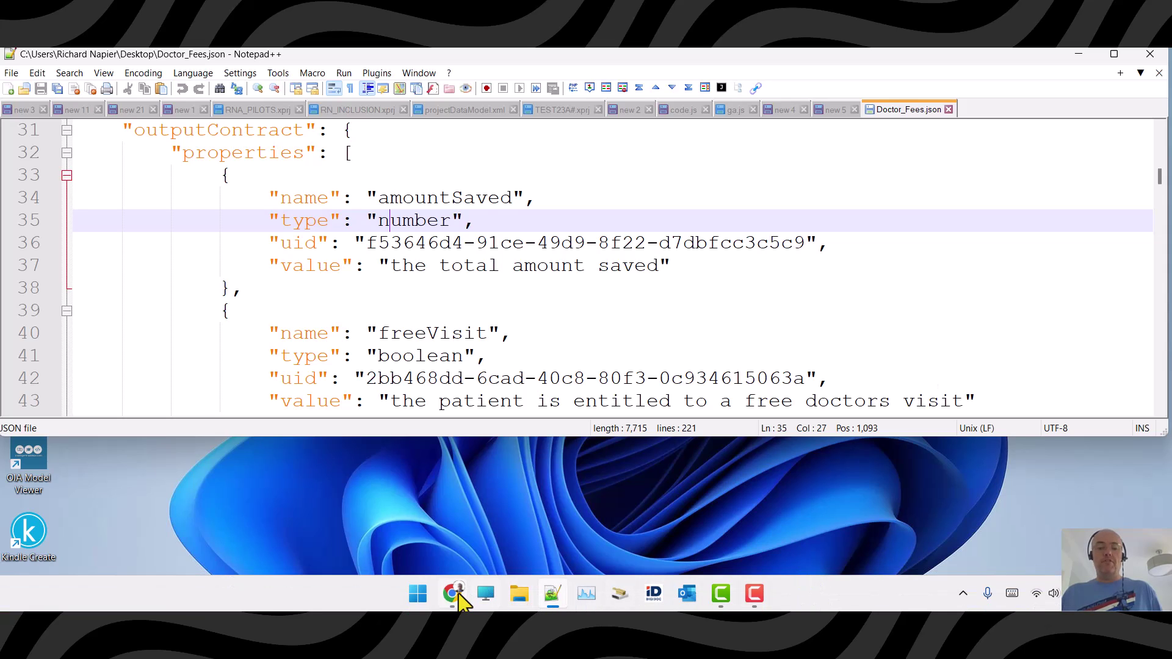
left_click(453, 594)
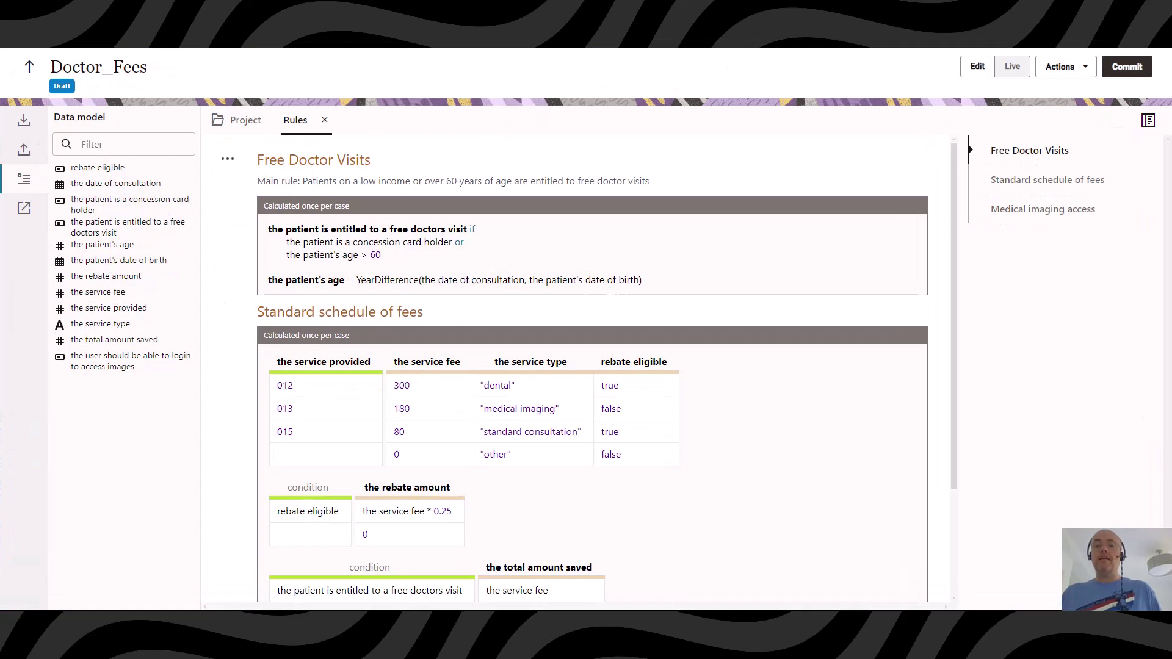
left_click(1007, 76)
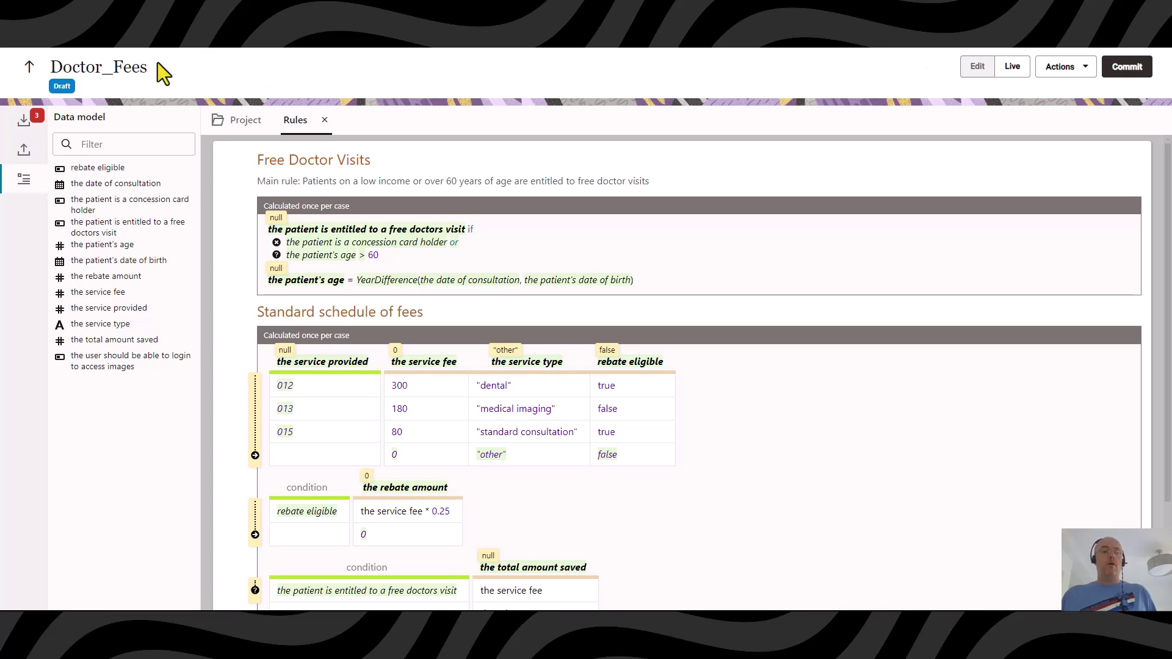
left_click(17, 128)
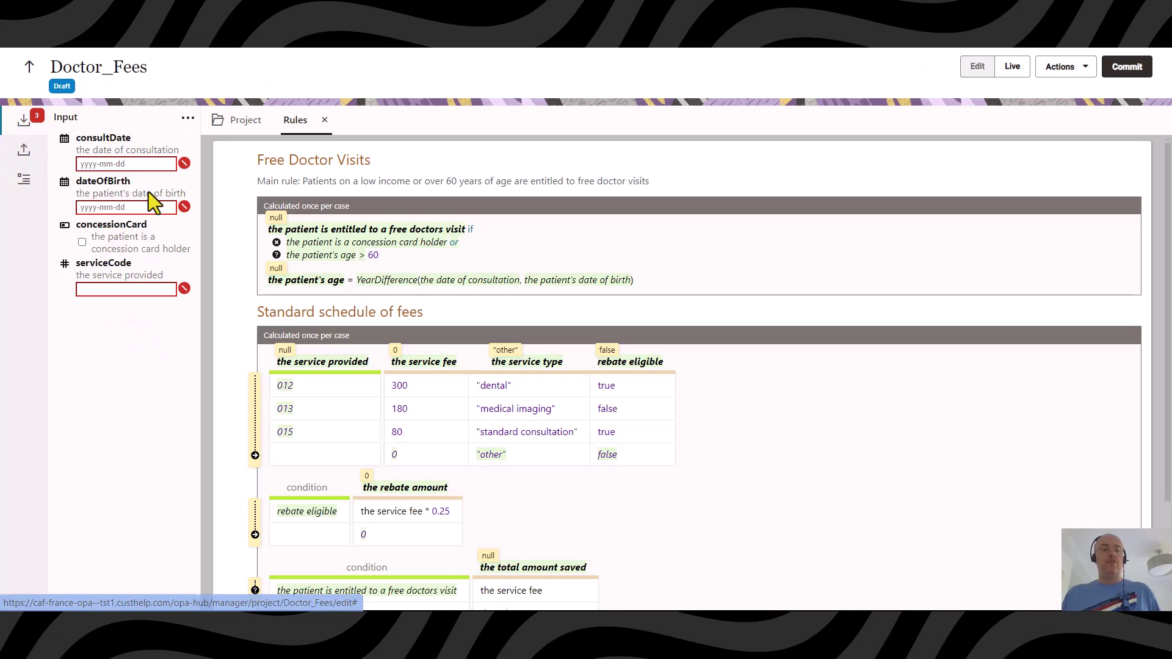
Set the date of consultation to 2024-05-19 and enter the patient's date of birth.
left_click(143, 164)
type("202")
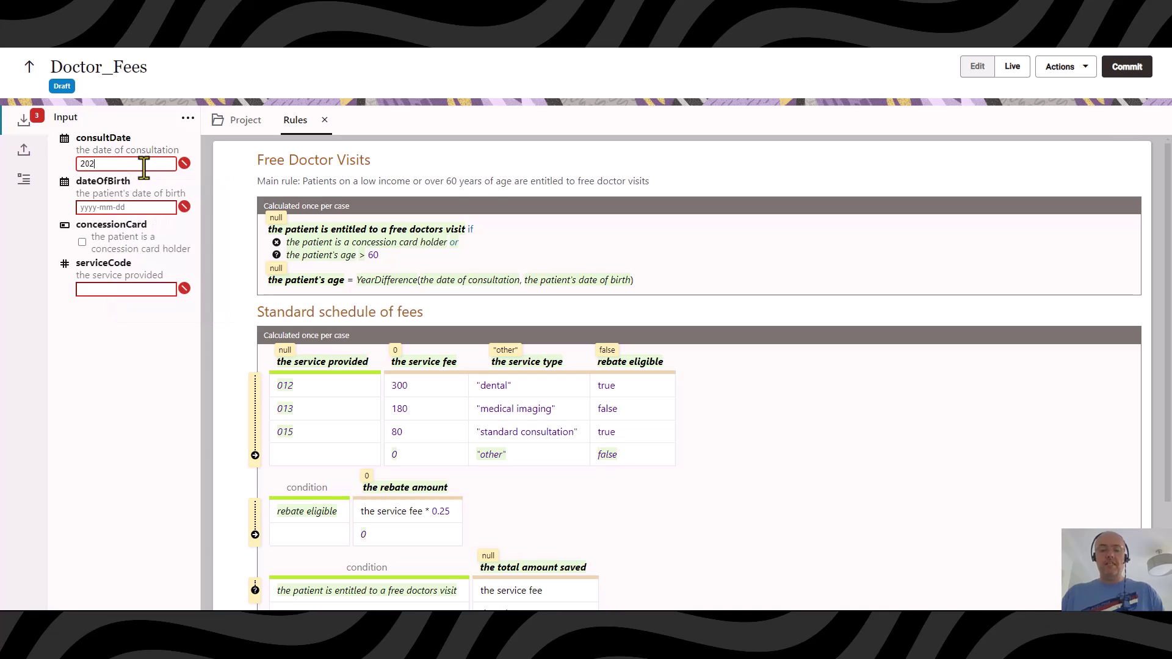
type("4-05-")
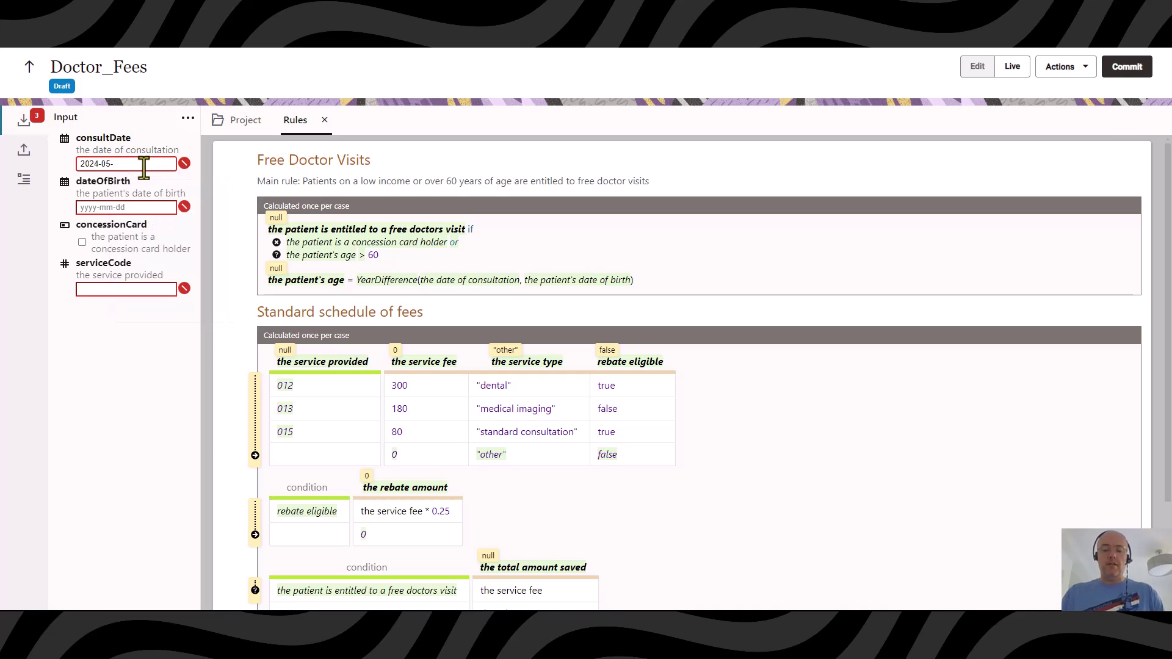
type("19")
key("Tab")
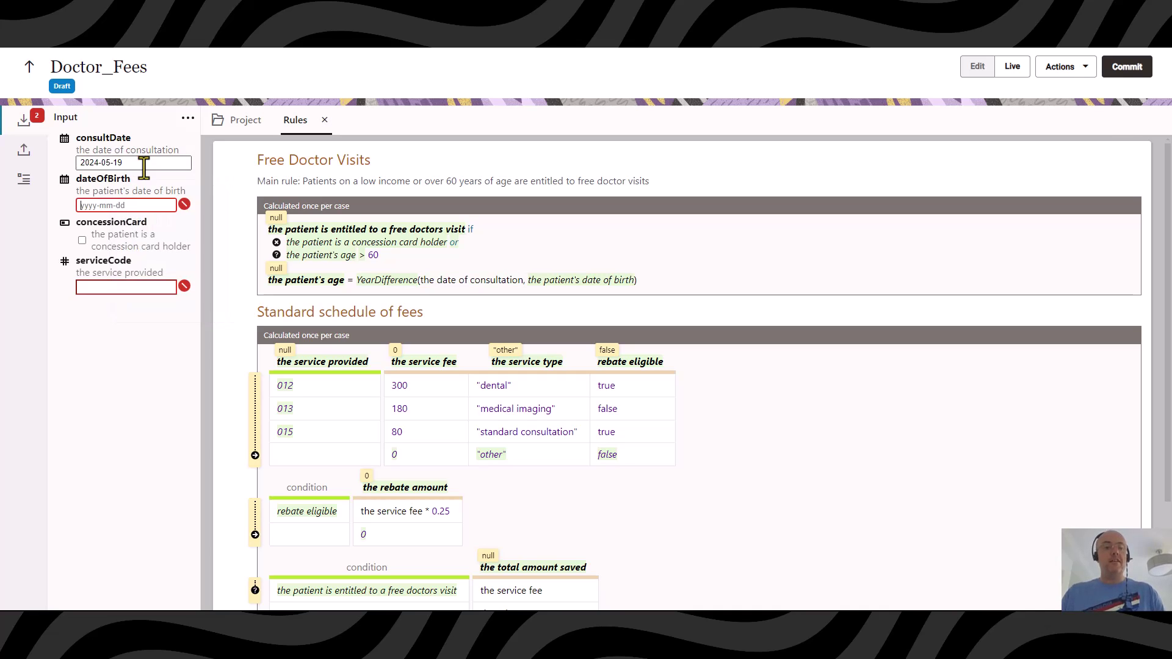
type("1969-")
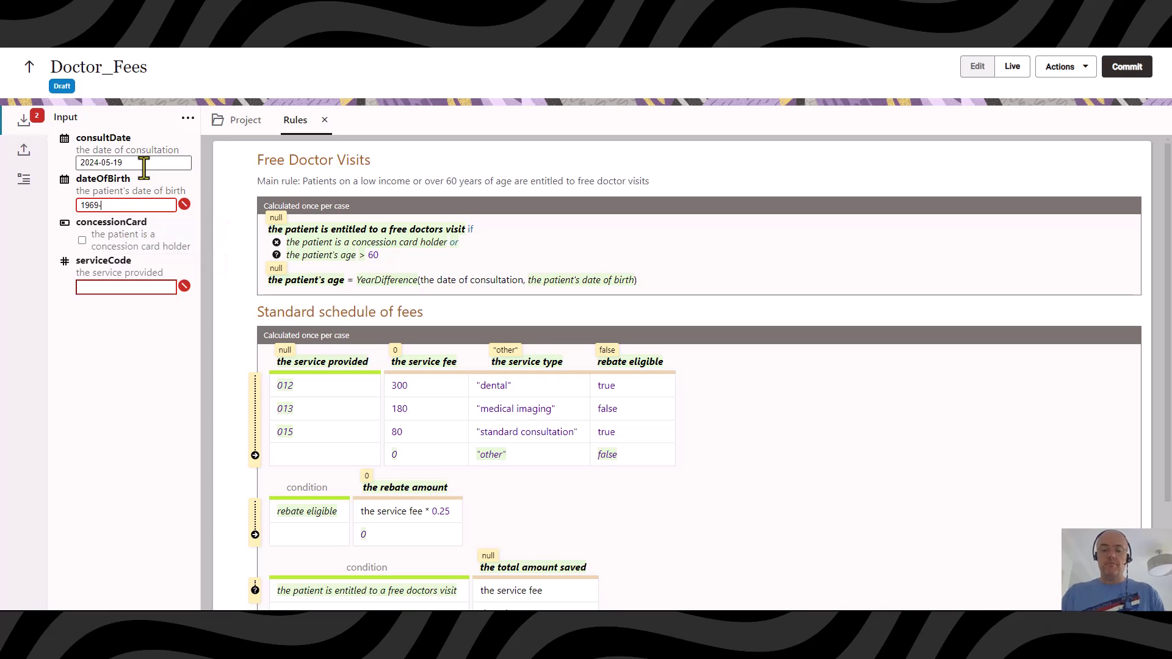
type("07-03")
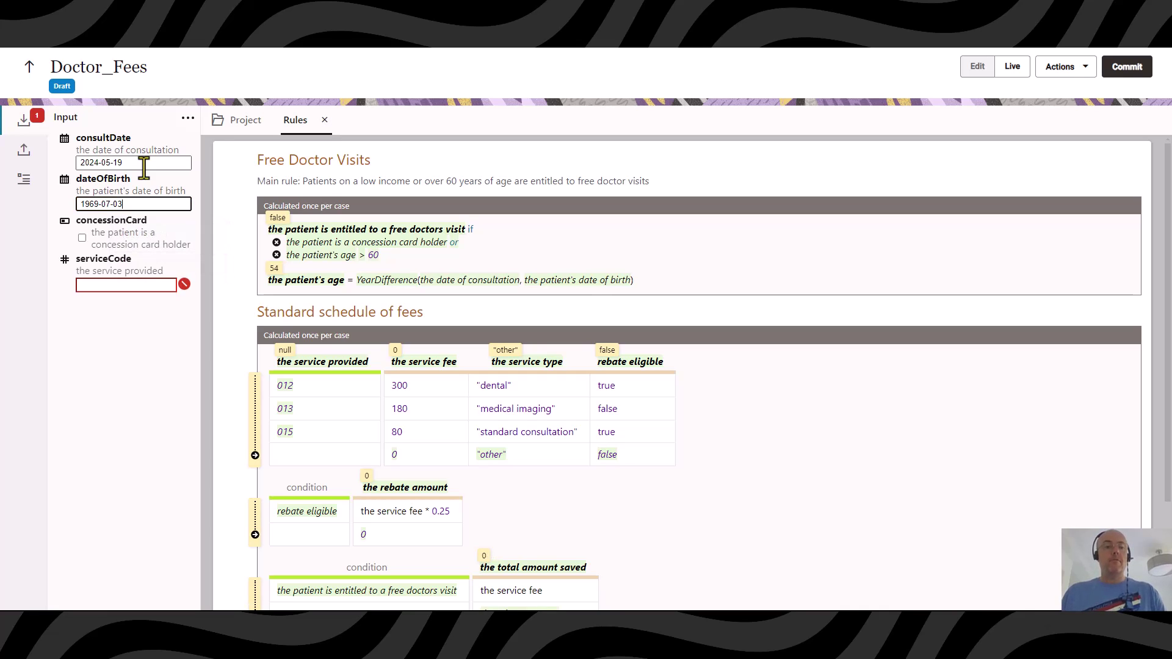
Set the service code to 012 and review the resulting fee, rebate and output values.
key("Tab")
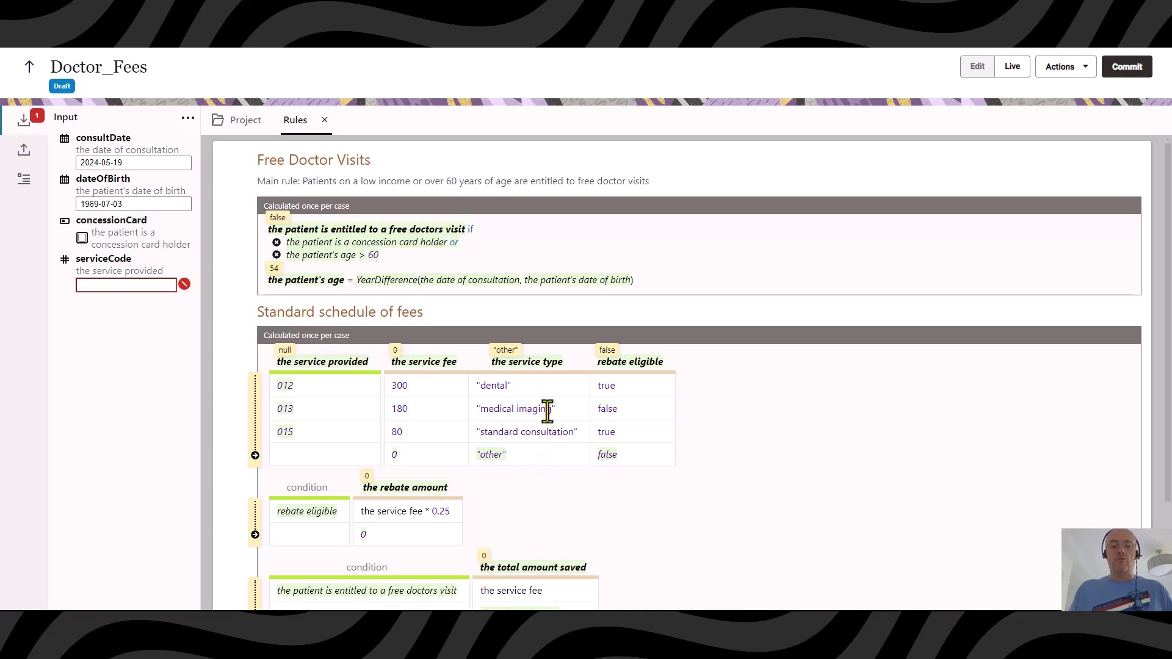
left_click(137, 285)
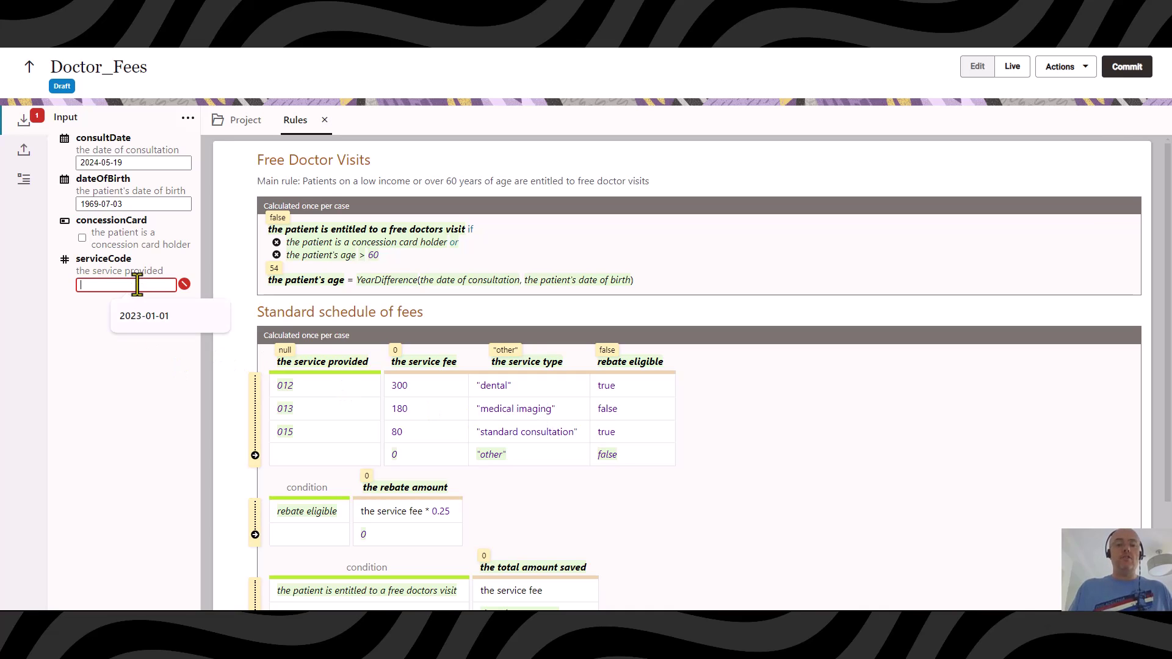
type("012")
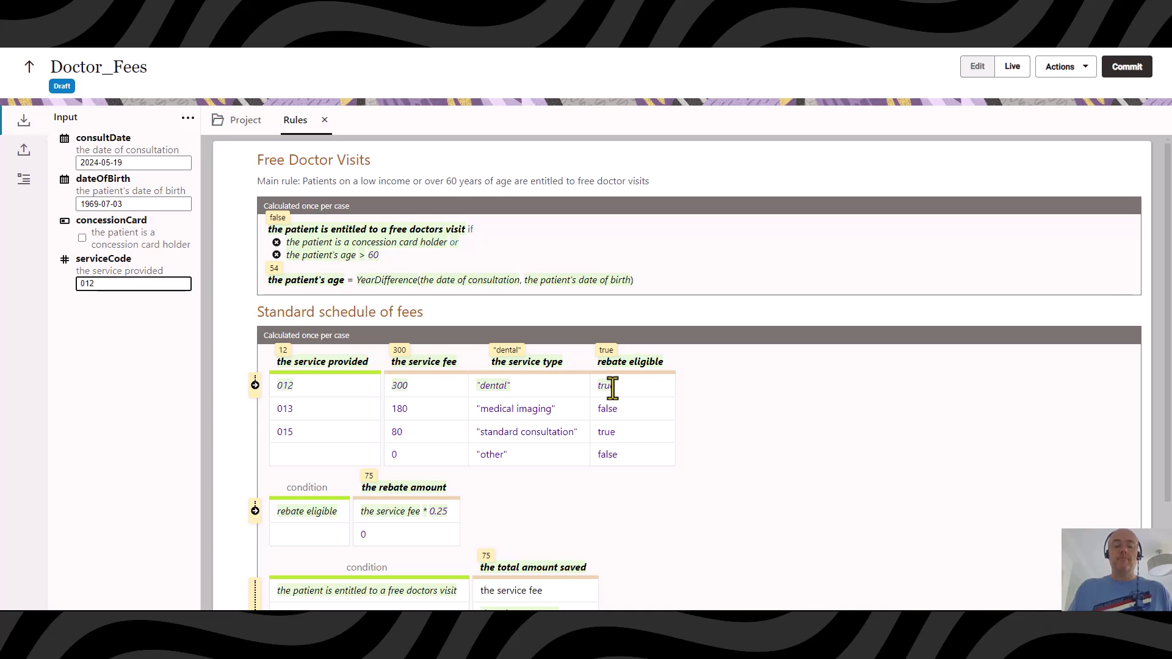
scroll(610, 387, "down", 2)
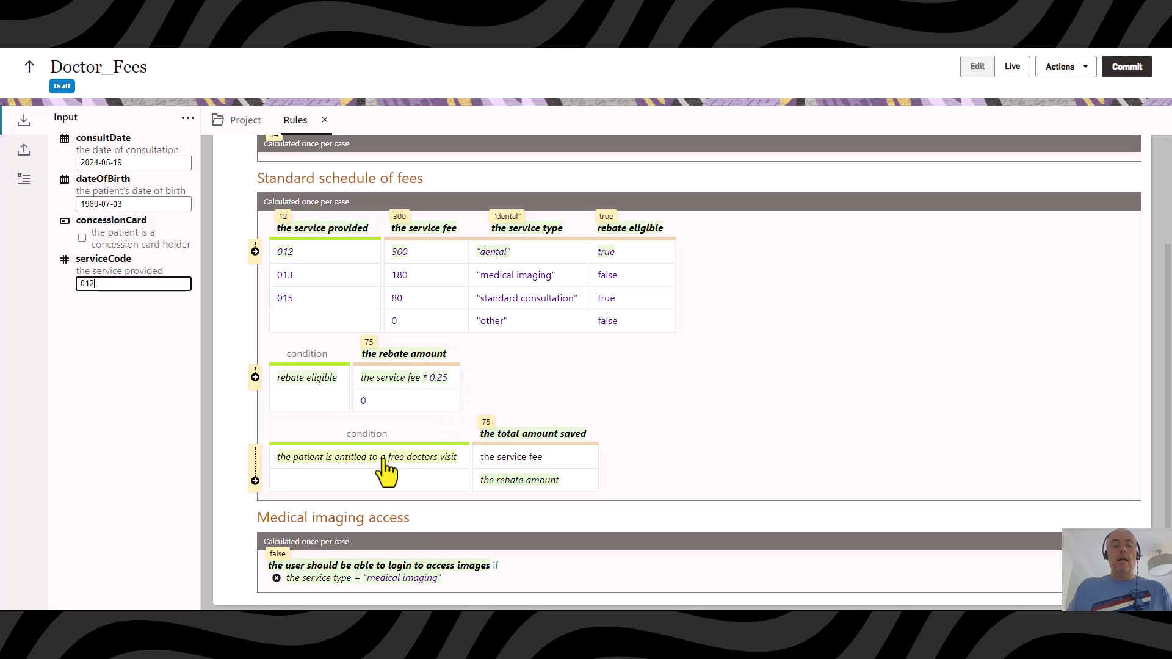
mouse_move(383, 459)
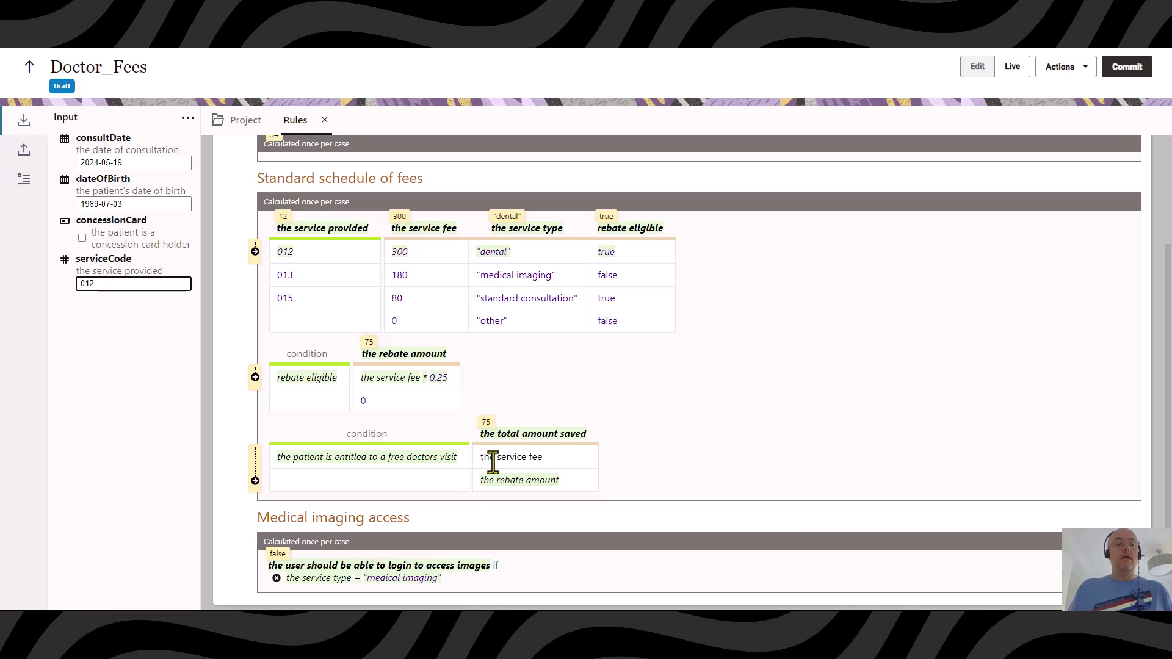
left_click(23, 149)
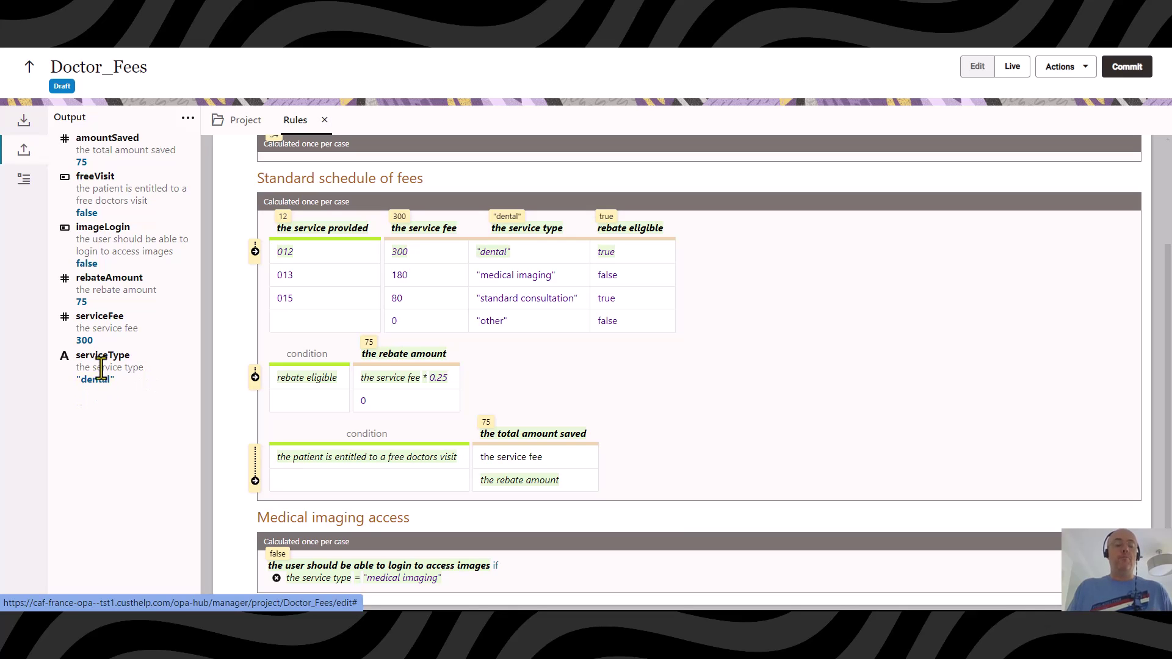
Move the patient's date of birth back 20 years and review the free-visit rule, fee tables and output values.
left_click(23, 121)
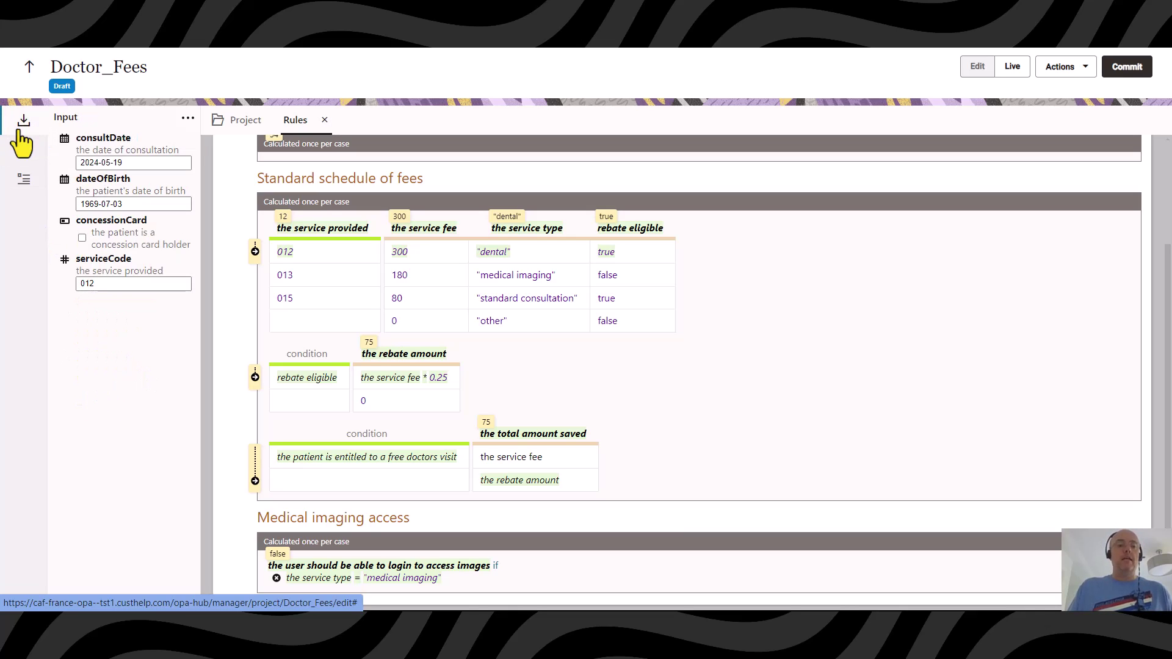
left_click(89, 205)
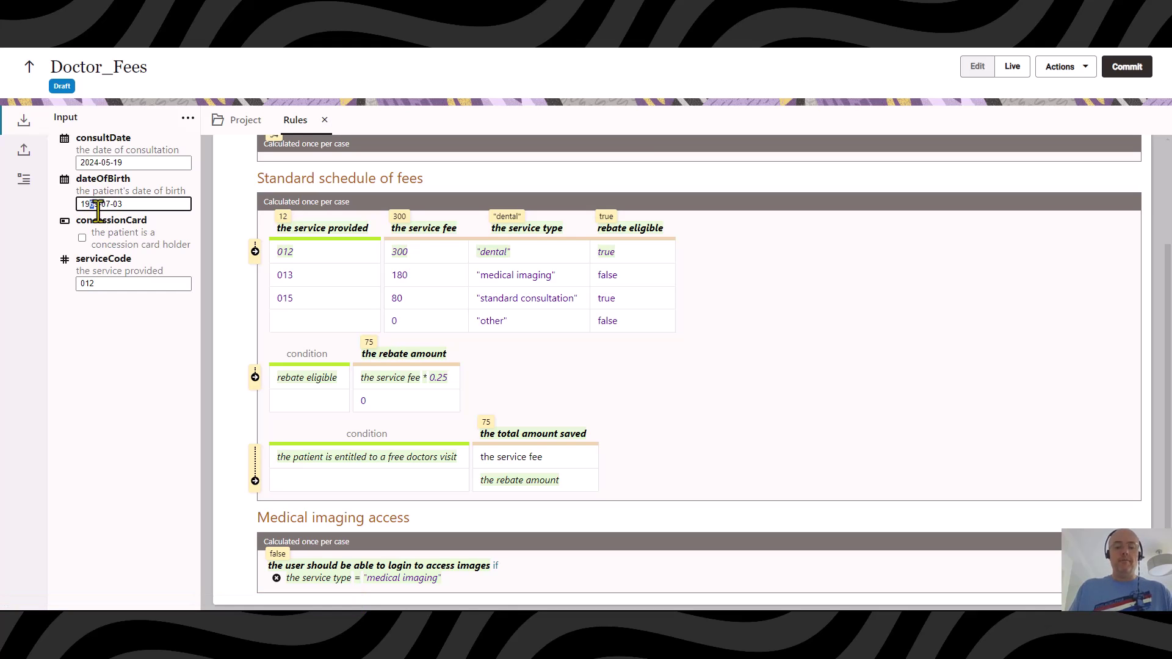
type("4")
key("Tab")
scroll(609, 306, "up", 3)
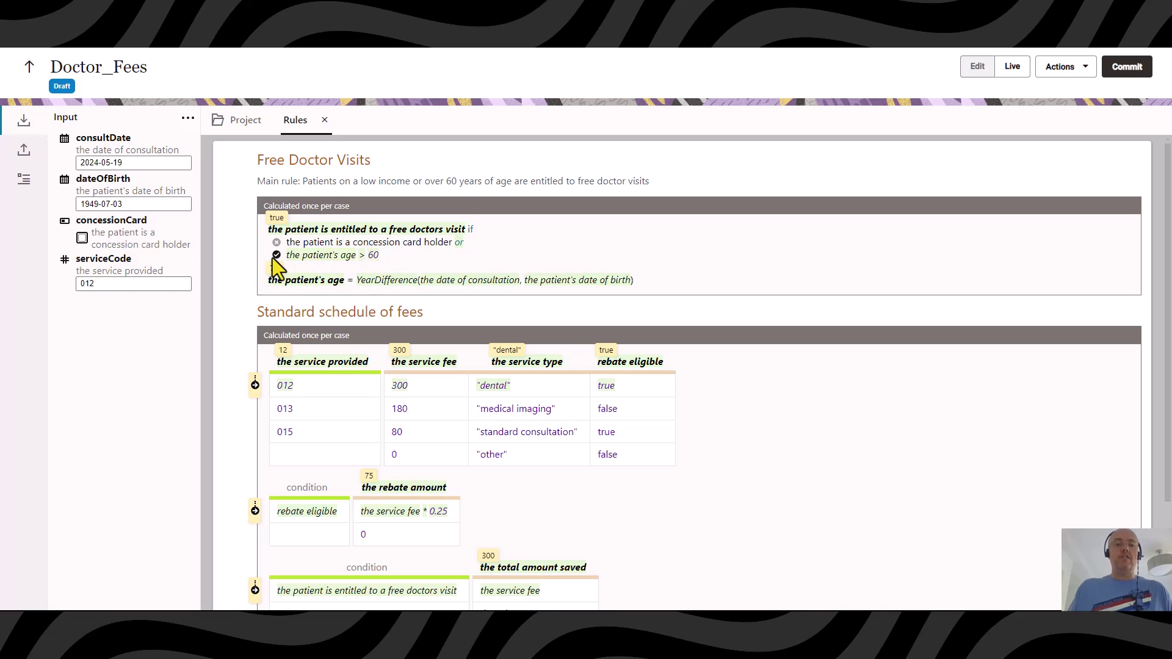
mouse_move(277, 260)
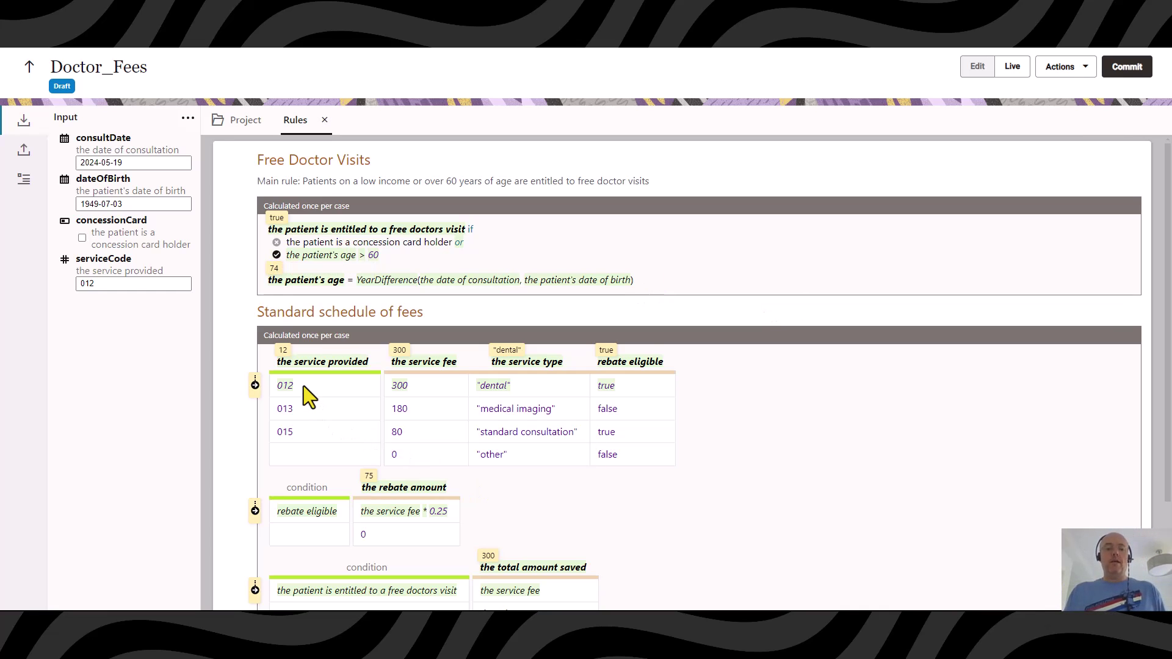
scroll(785, 369, "down", 2)
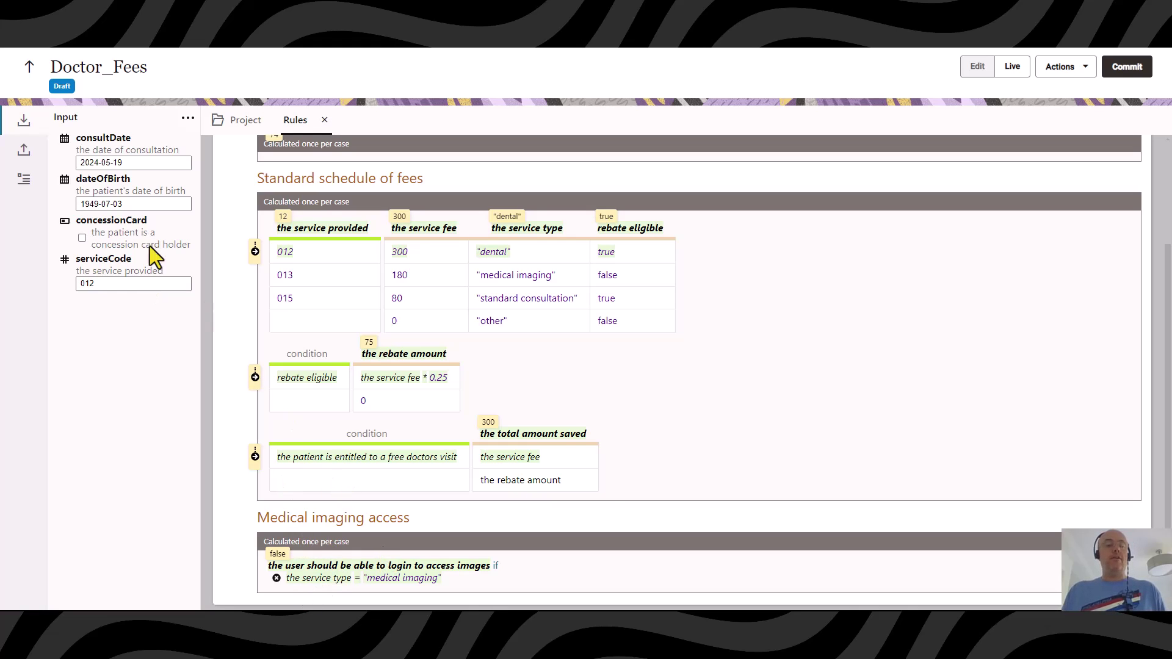
left_click(26, 152)
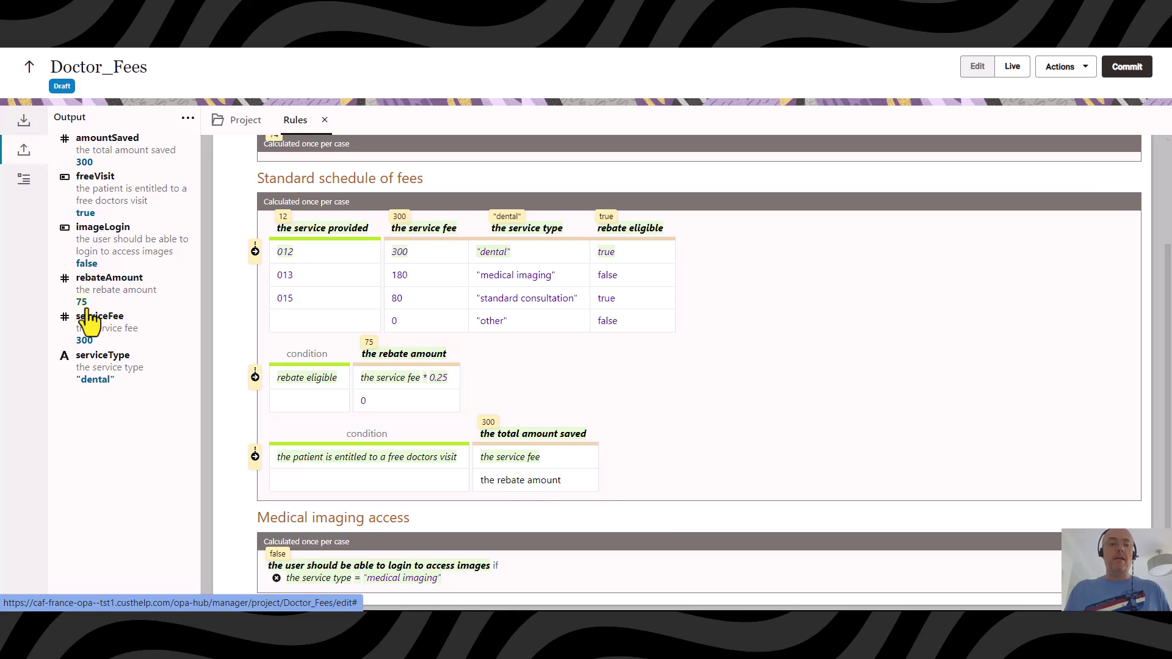
Set the service code to 015 and display the output values.
left_click(24, 121)
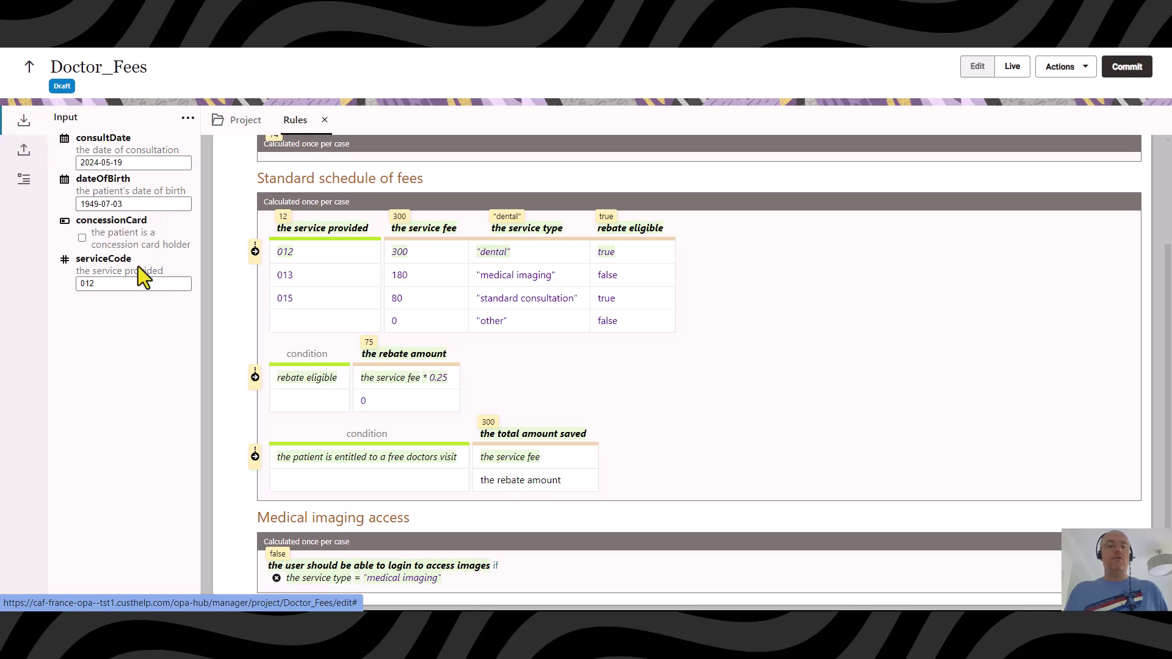
left_click(104, 286)
key("BackSpace")
type("5")
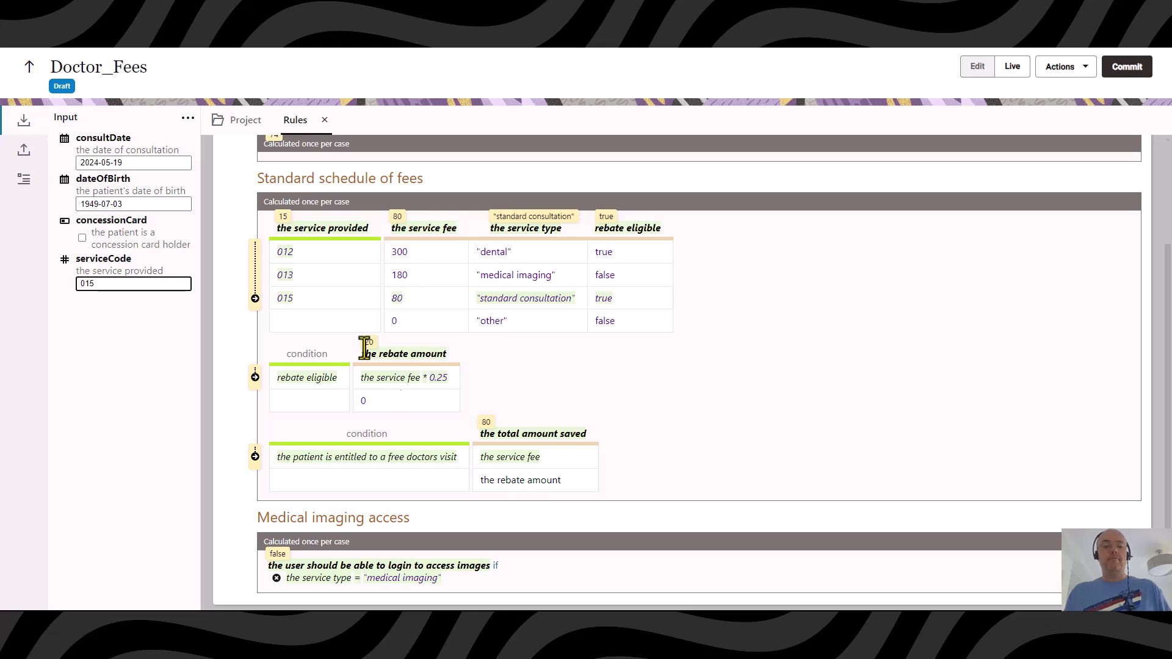
left_click(24, 150)
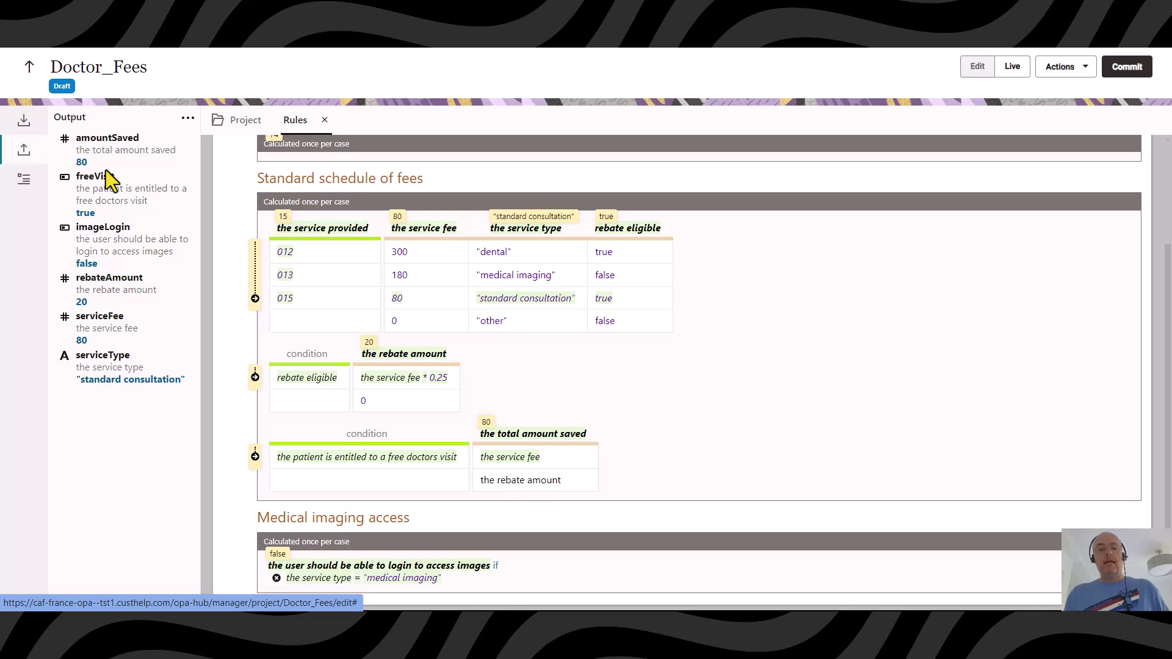
Set the service code to 013 and review the evaluated rules.
left_click(23, 122)
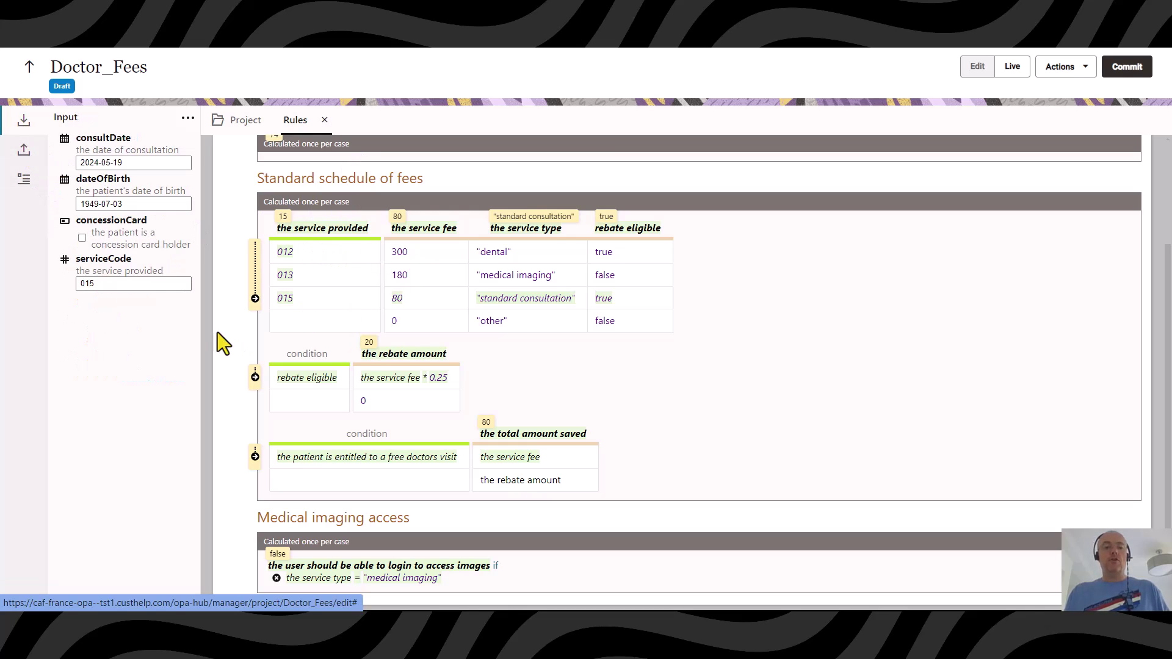
left_click(113, 283)
key("BackSpace")
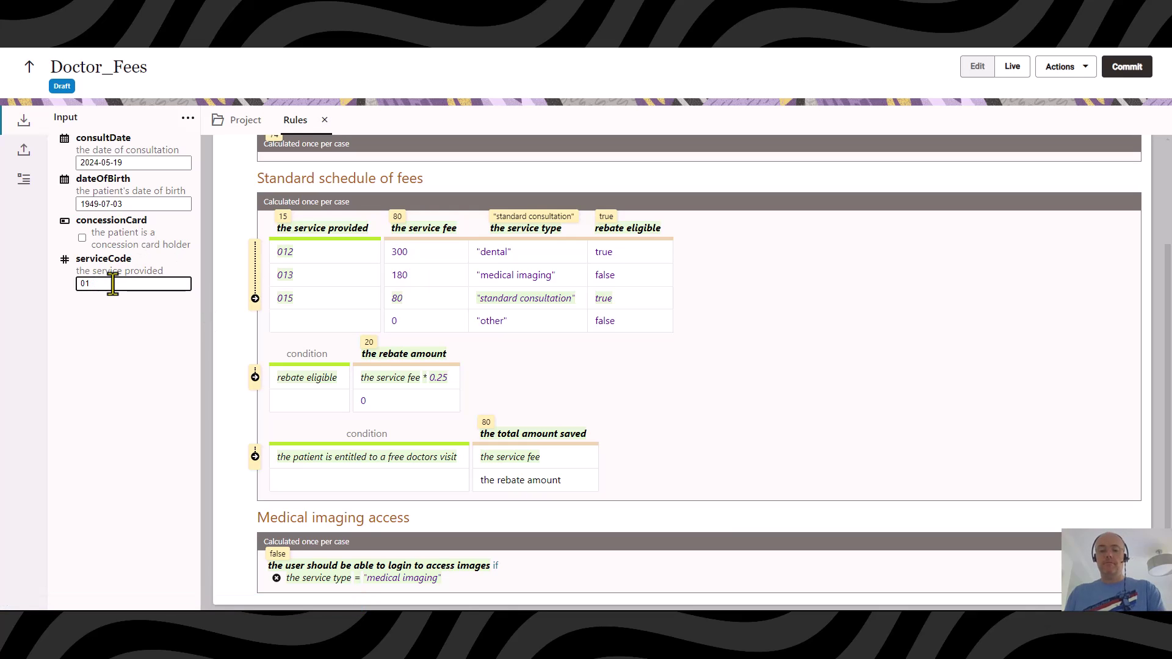
type("3")
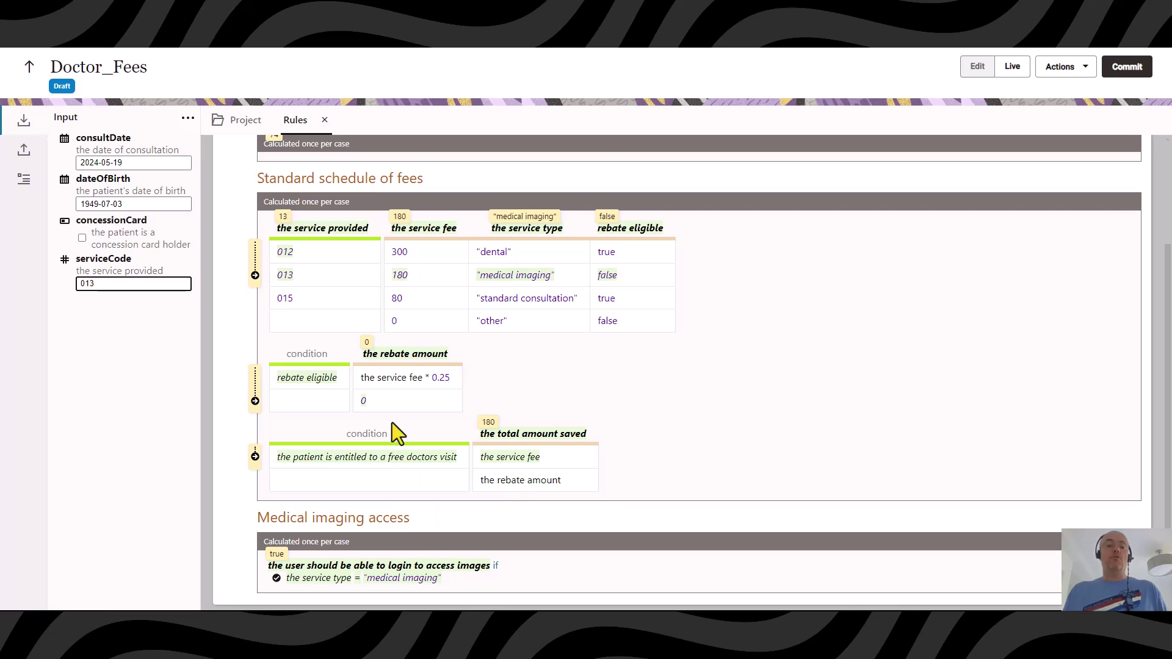
scroll(392, 422, "up", 3)
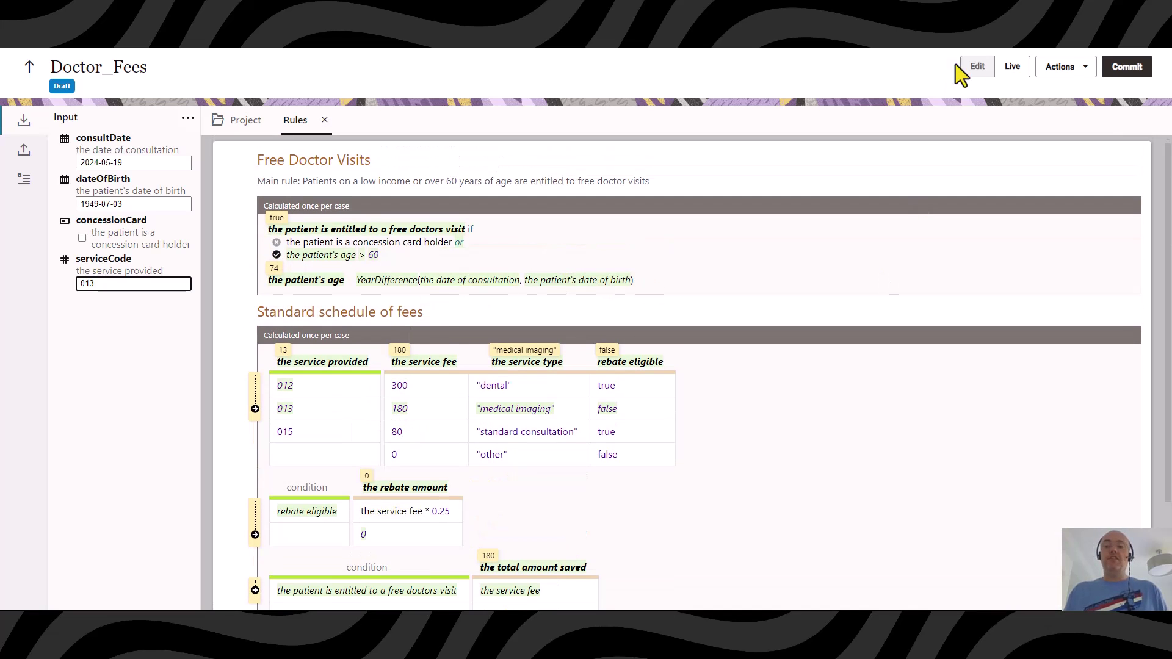
Return to Edit mode and change the patient's age threshold in the free doctors visit rule to 65.
left_click(983, 70)
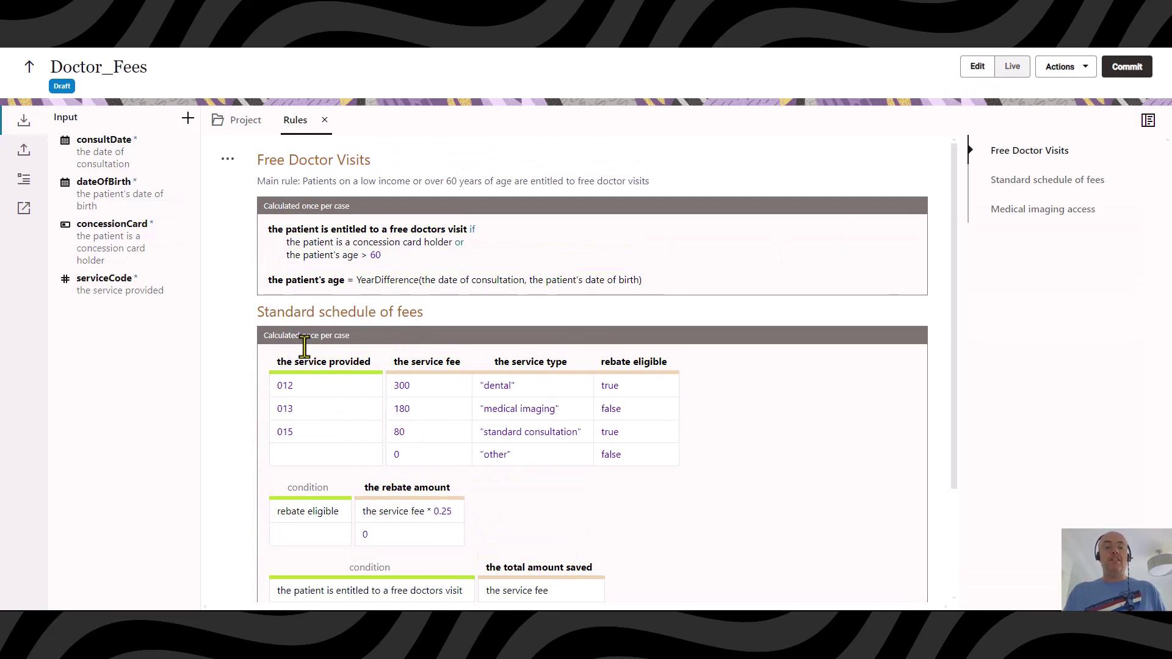
left_click(394, 279)
left_click(390, 256)
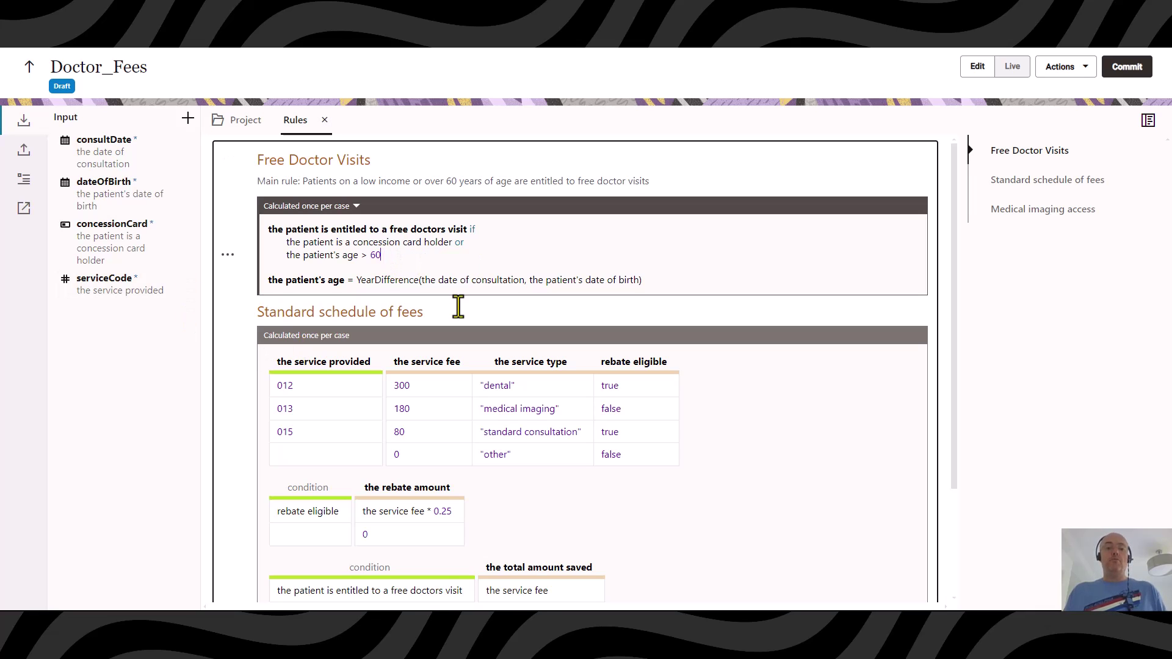
key("BackSpace")
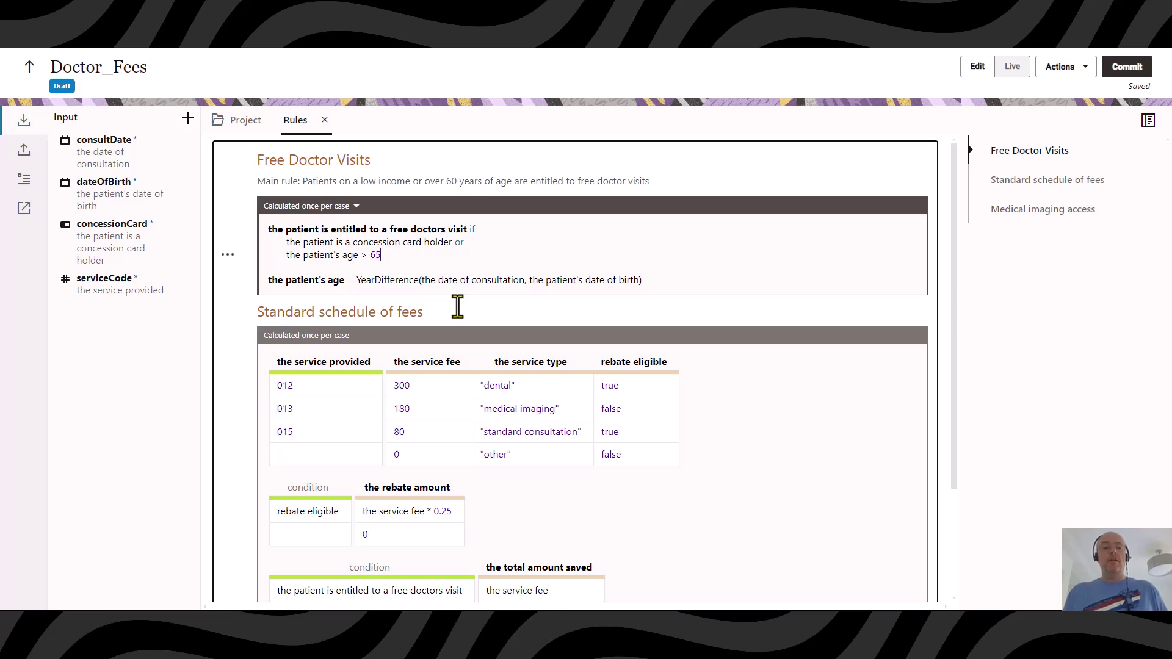
Add a row below service 015 in the fee table with code 017, fee 120, type "cholesterol check" and rebate eligible false.
left_click(302, 432)
left_click(227, 432)
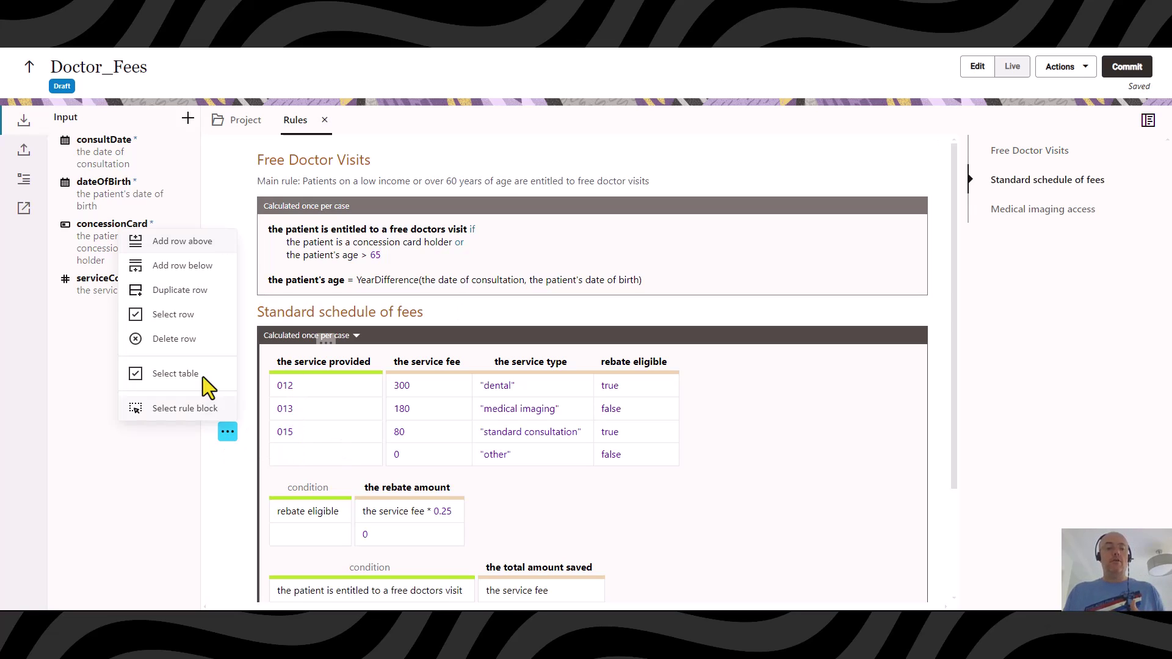
left_click(203, 269)
type("017")
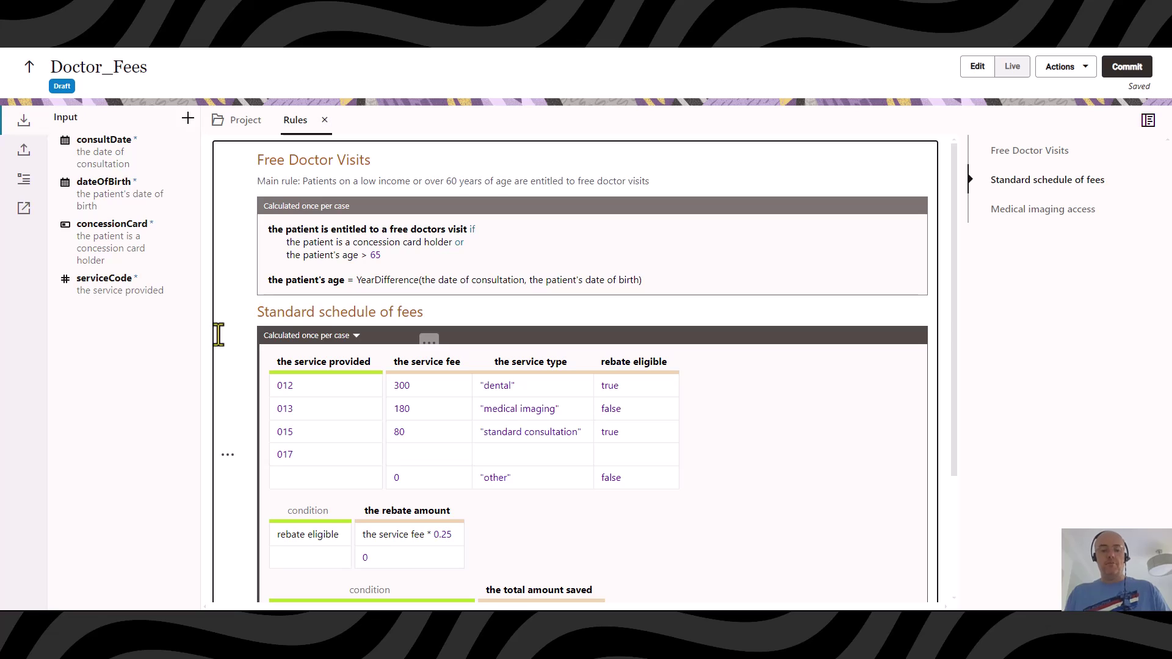
key("Tab")
type("120")
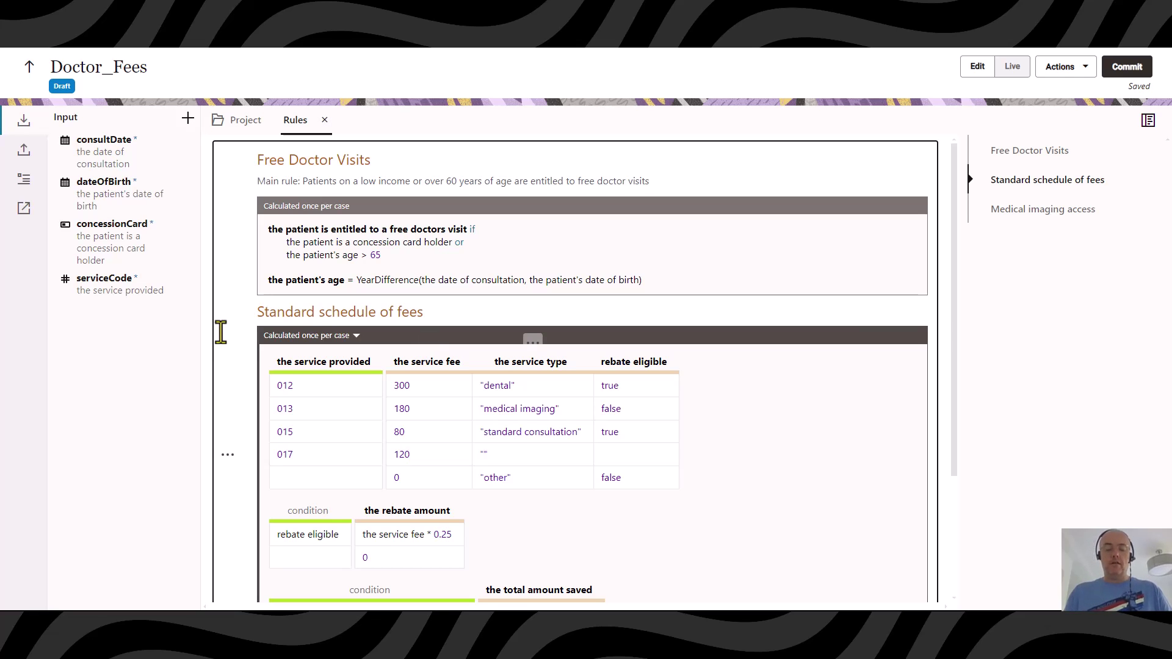
type("cholesterol check")
key("Tab")
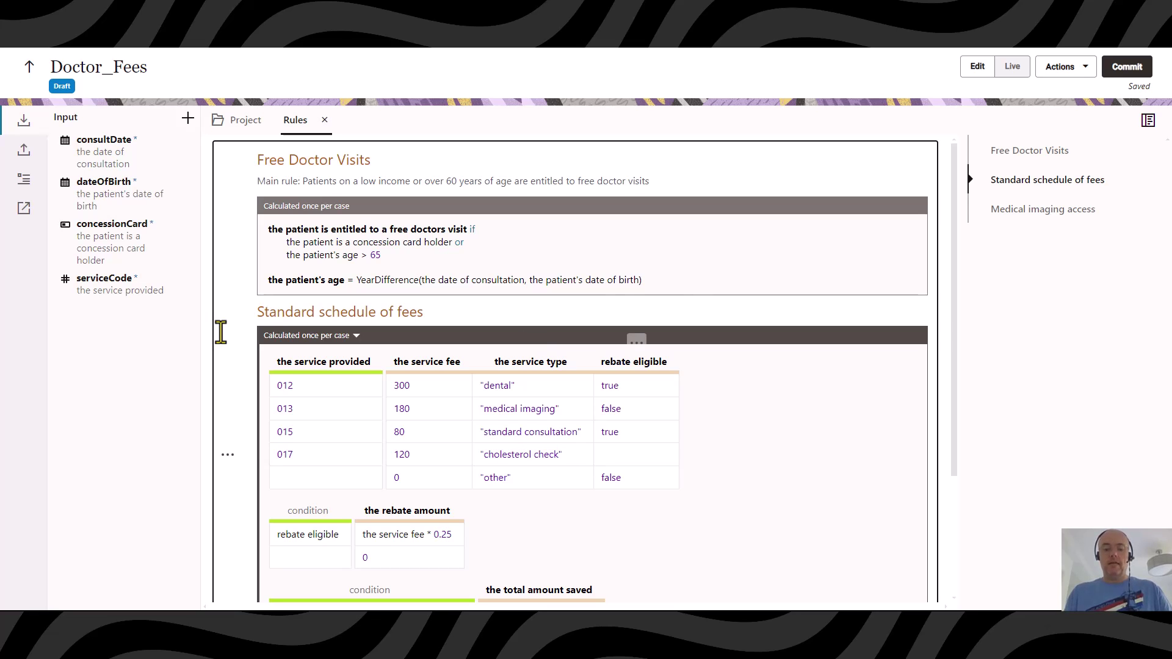
type("false")
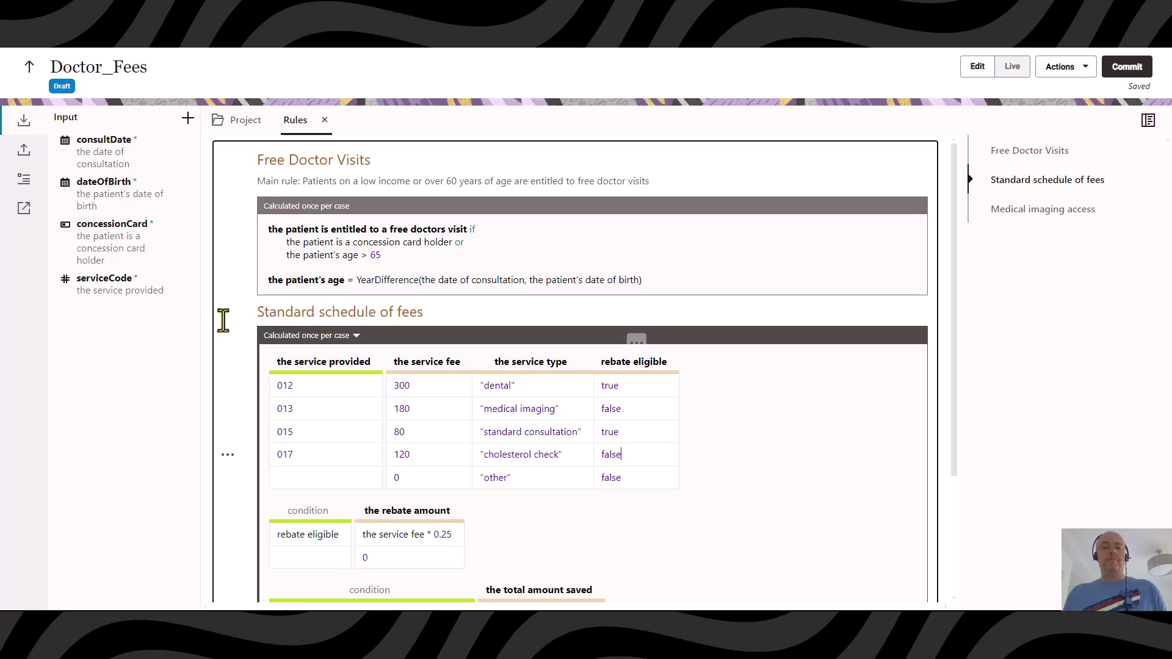
Test the edited rules in Live mode with service code 017 and review the output values.
left_click(1011, 71)
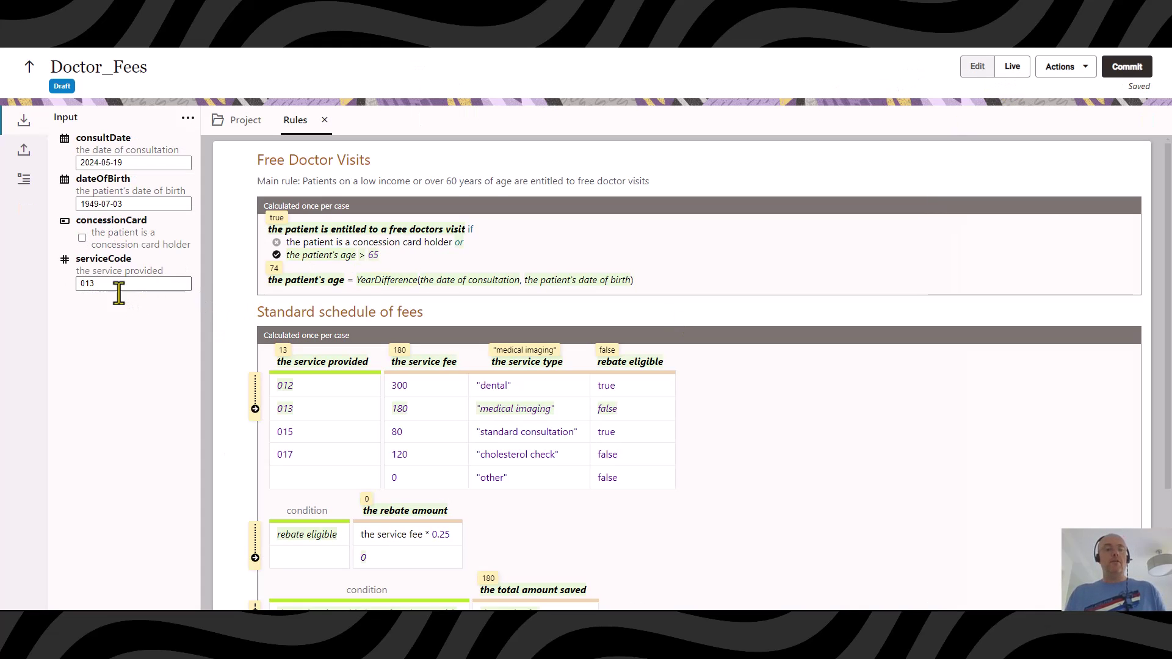
left_click(118, 284)
key("BackSpace")
type("7")
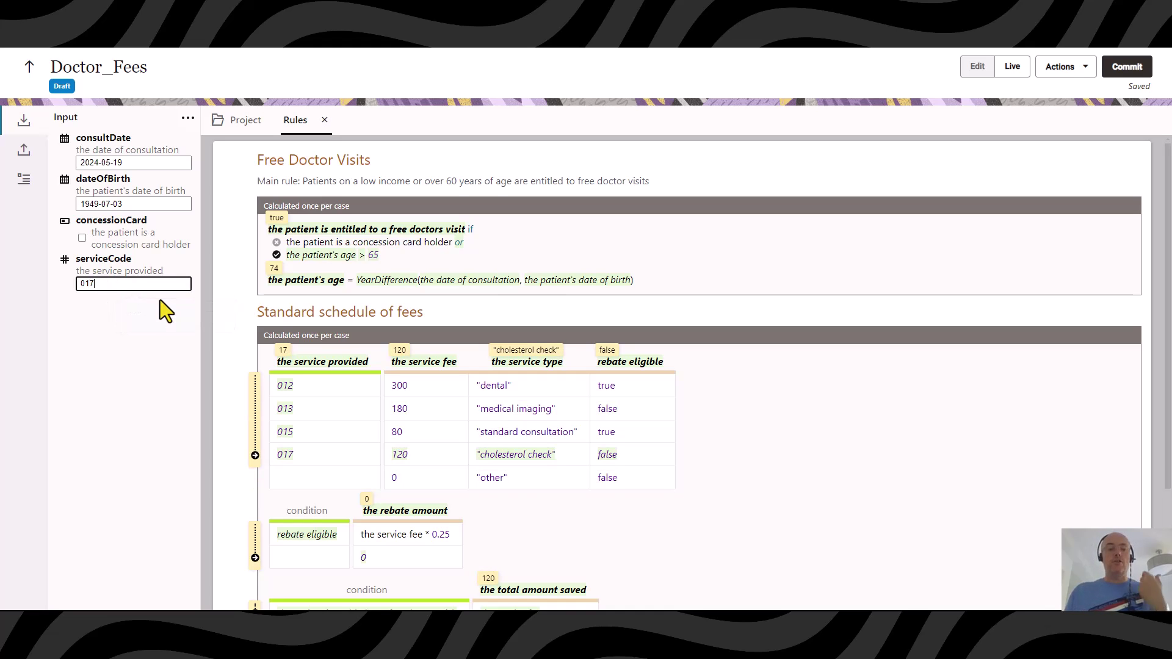
scroll(501, 331, "down", 2)
scroll(501, 331, "up", 2)
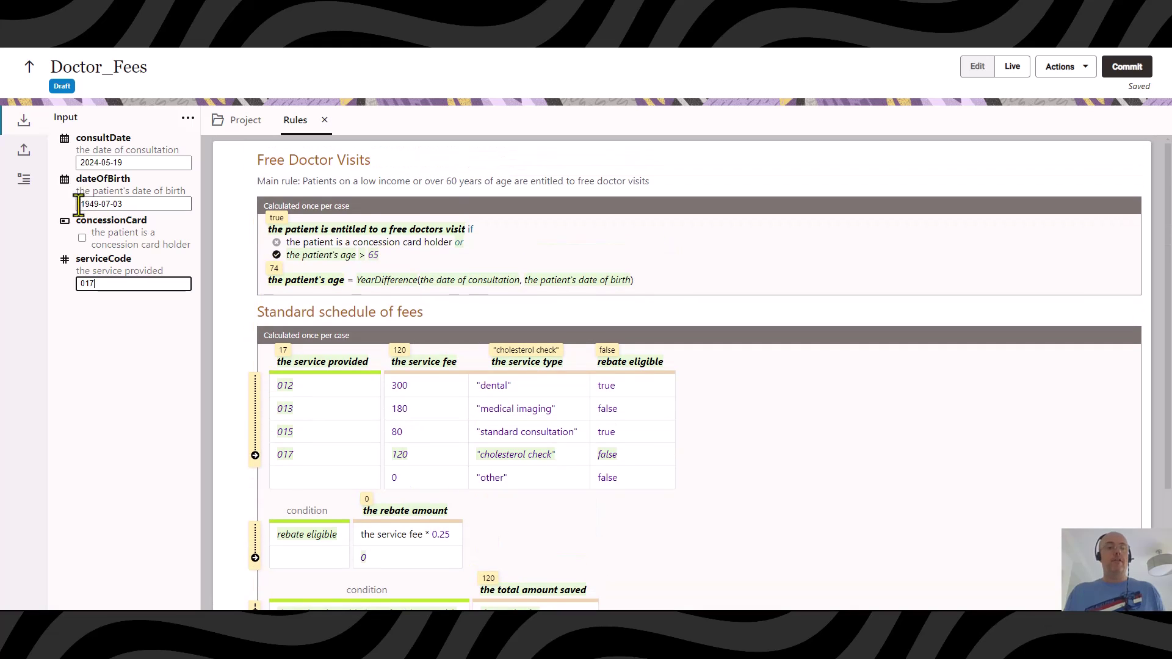
left_click(24, 153)
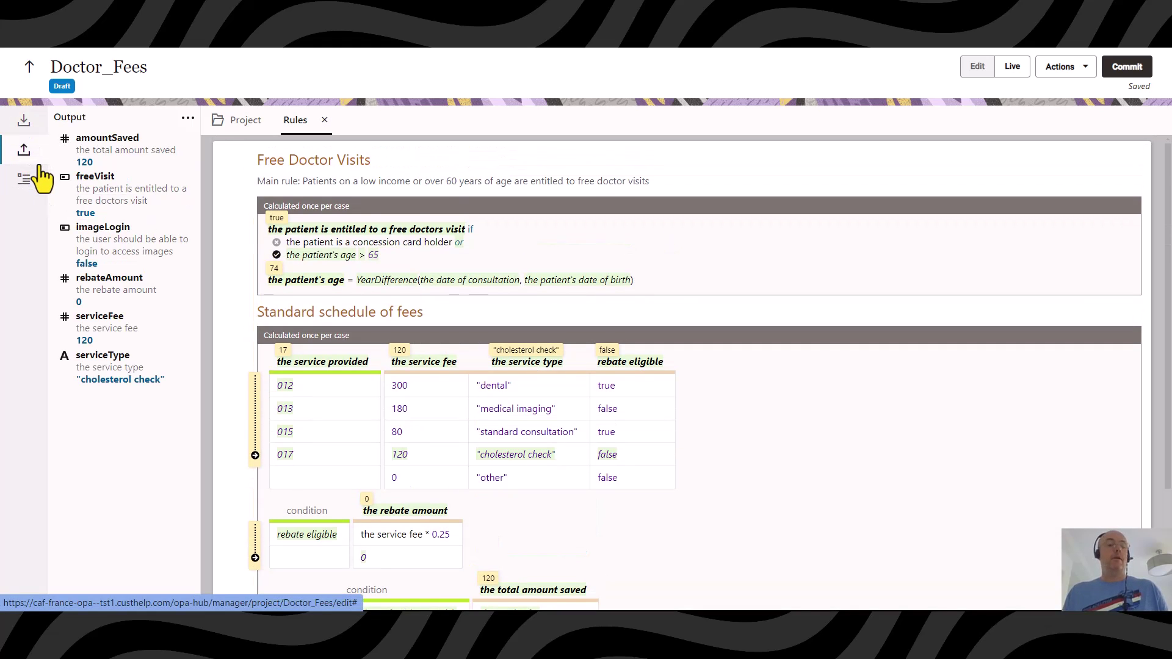
scroll(527, 296, "down", 2)
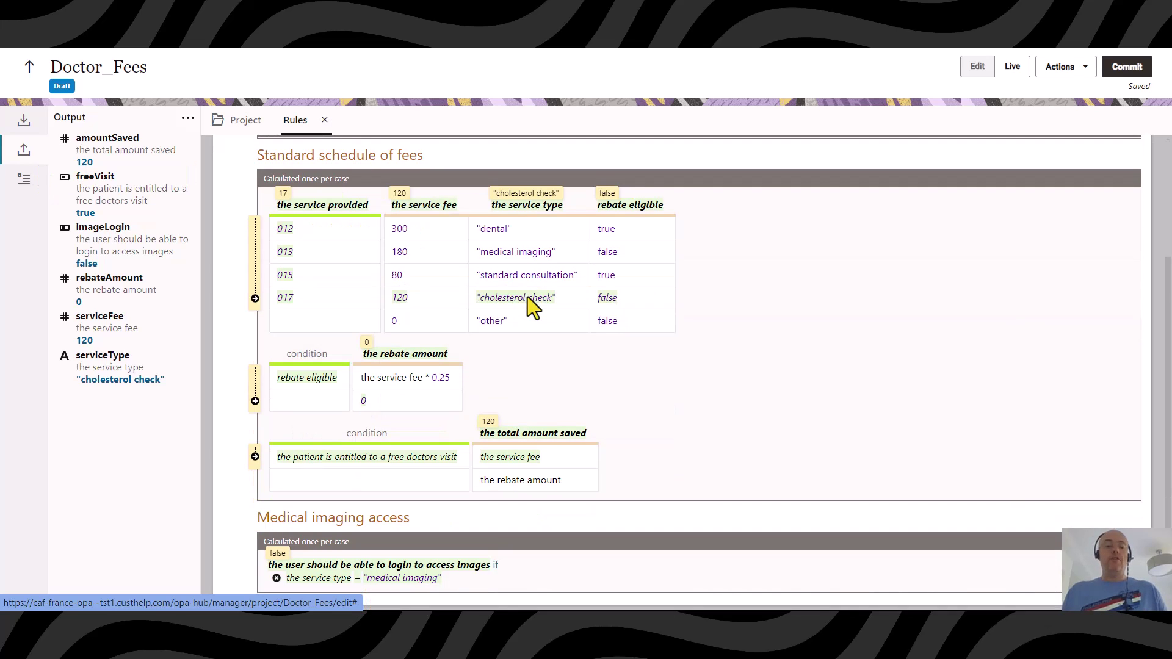
scroll(535, 323, "up", 2)
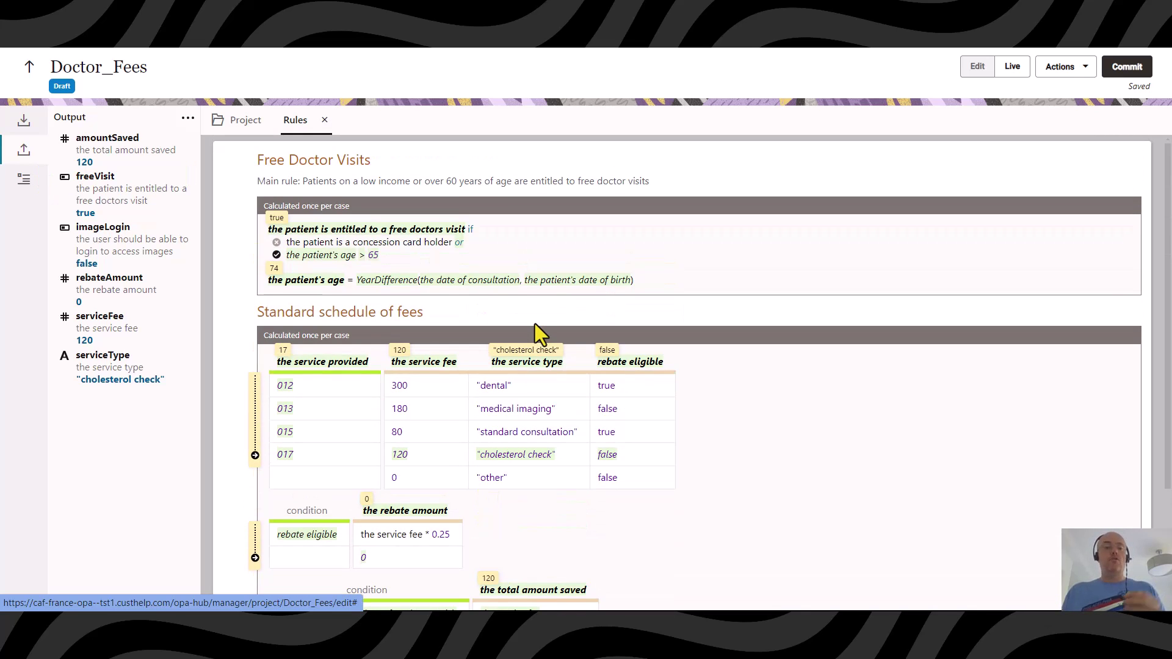
Switch the Doctor_Fees project back to Edit mode.
left_click(976, 68)
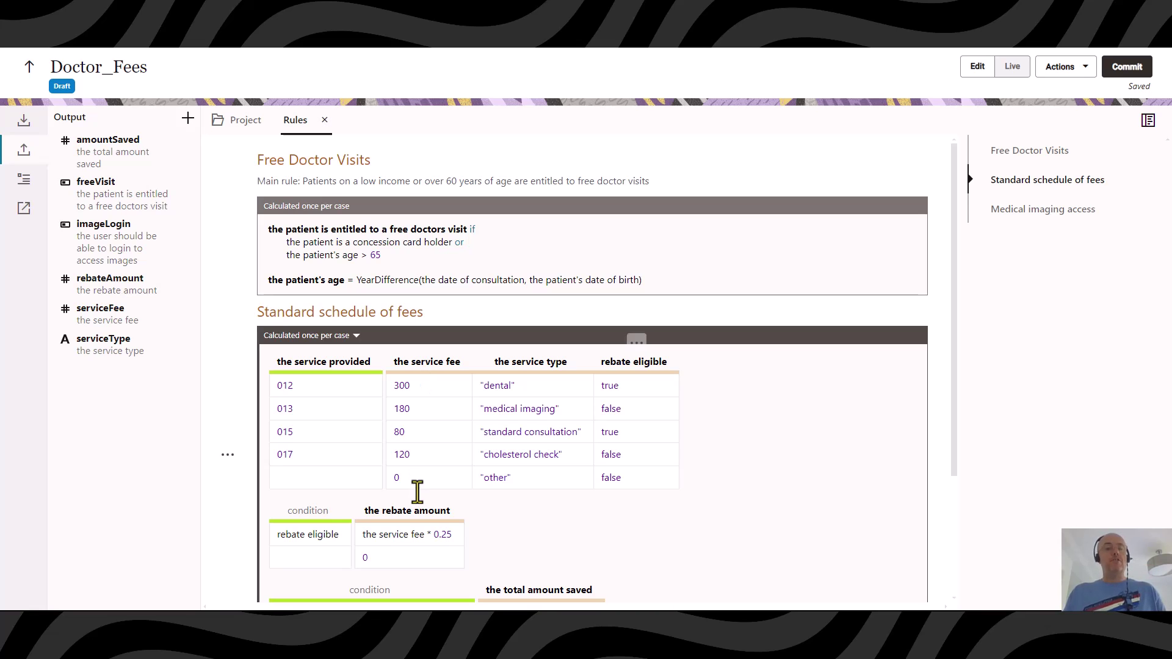
mouse_move(428, 610)
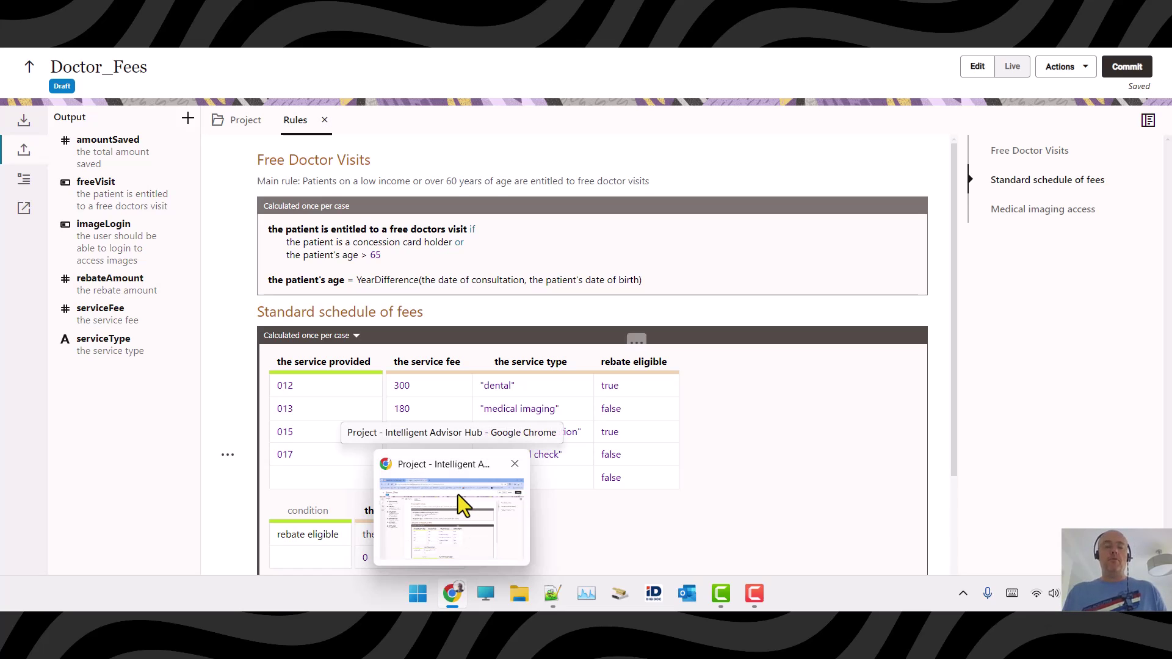
left_click(780, 471)
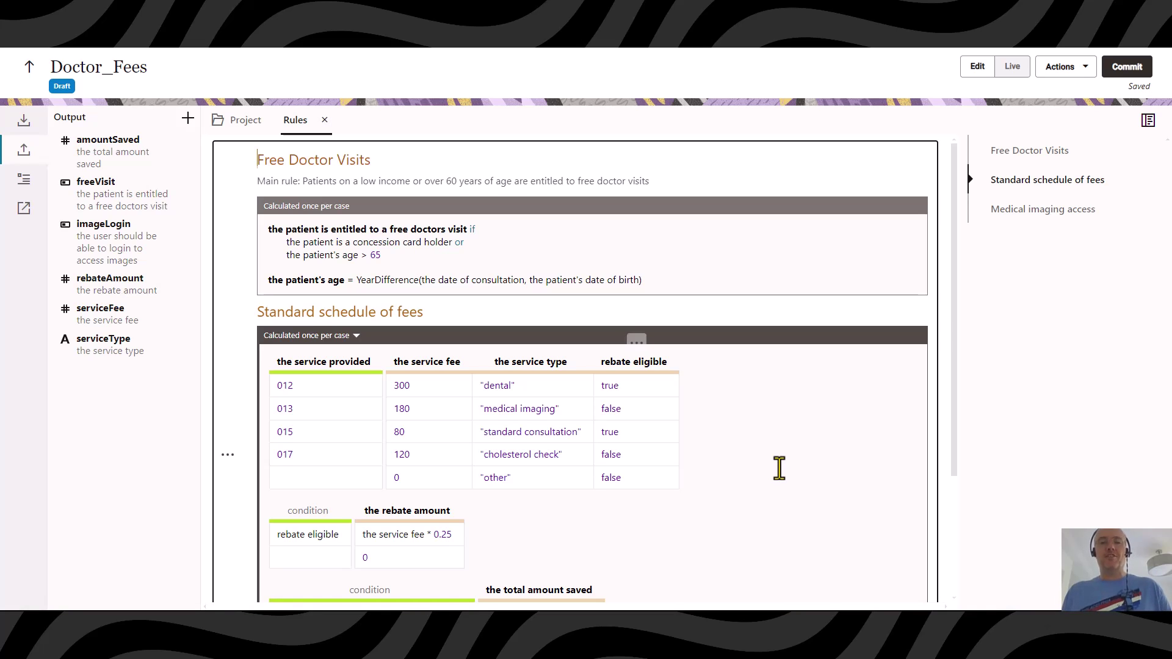
mouse_move(757, 604)
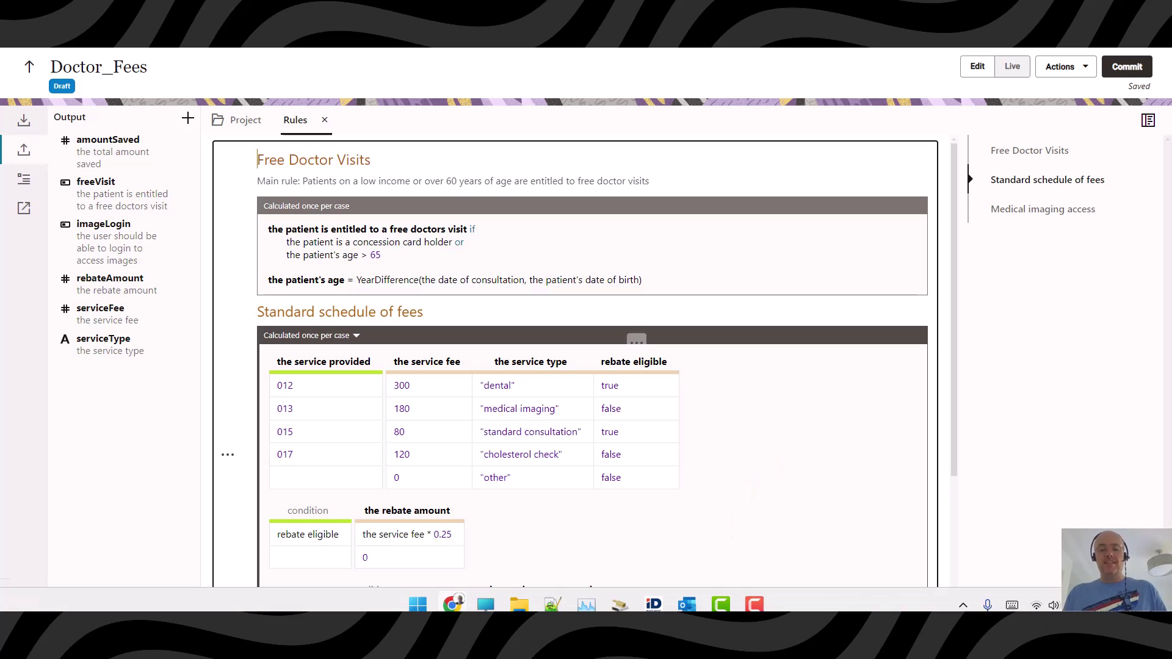